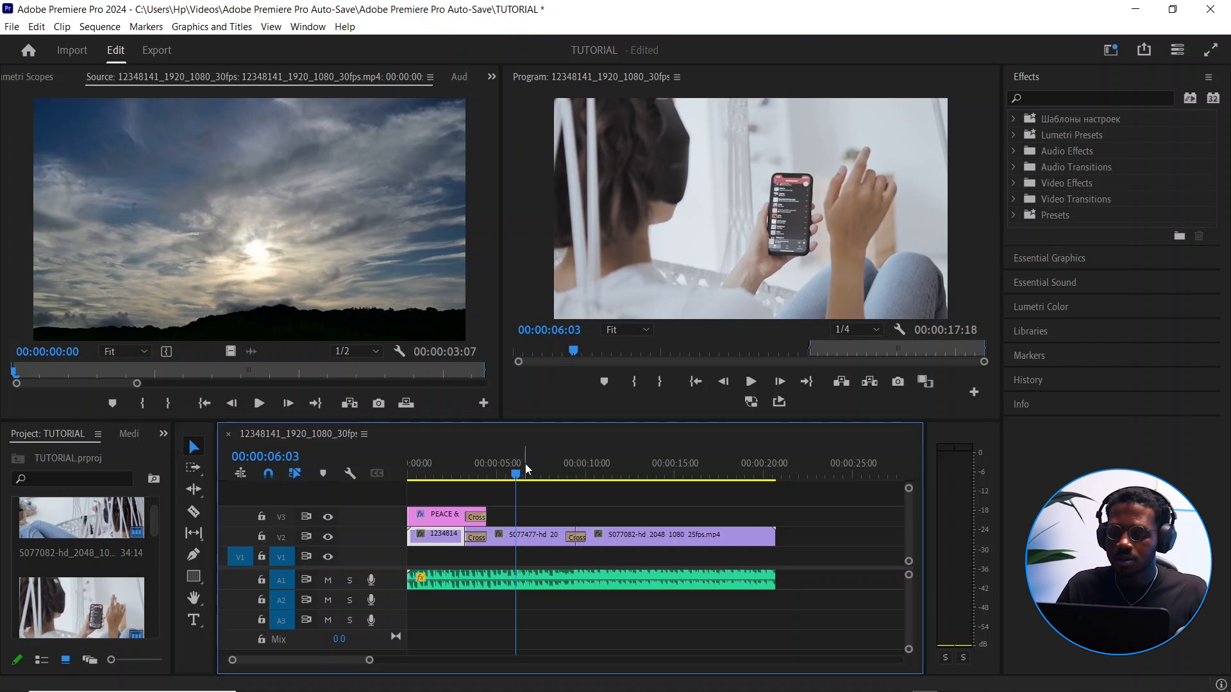
Mark the sequence's export range with an In point at 00:00:03:05 and an Out point at 00:00:13:01
left_click(463, 480)
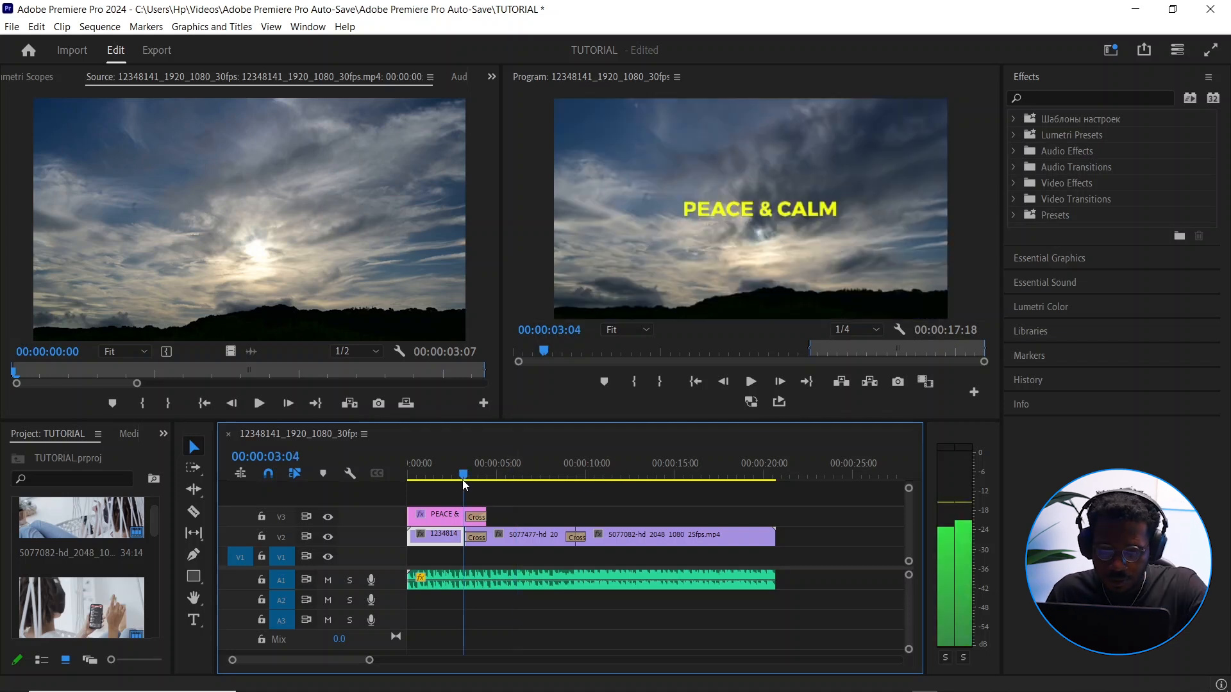
mouse_move(463, 477)
left_mouse_down()
mouse_move(688, 477)
mouse_move(463, 482)
left_mouse_up()
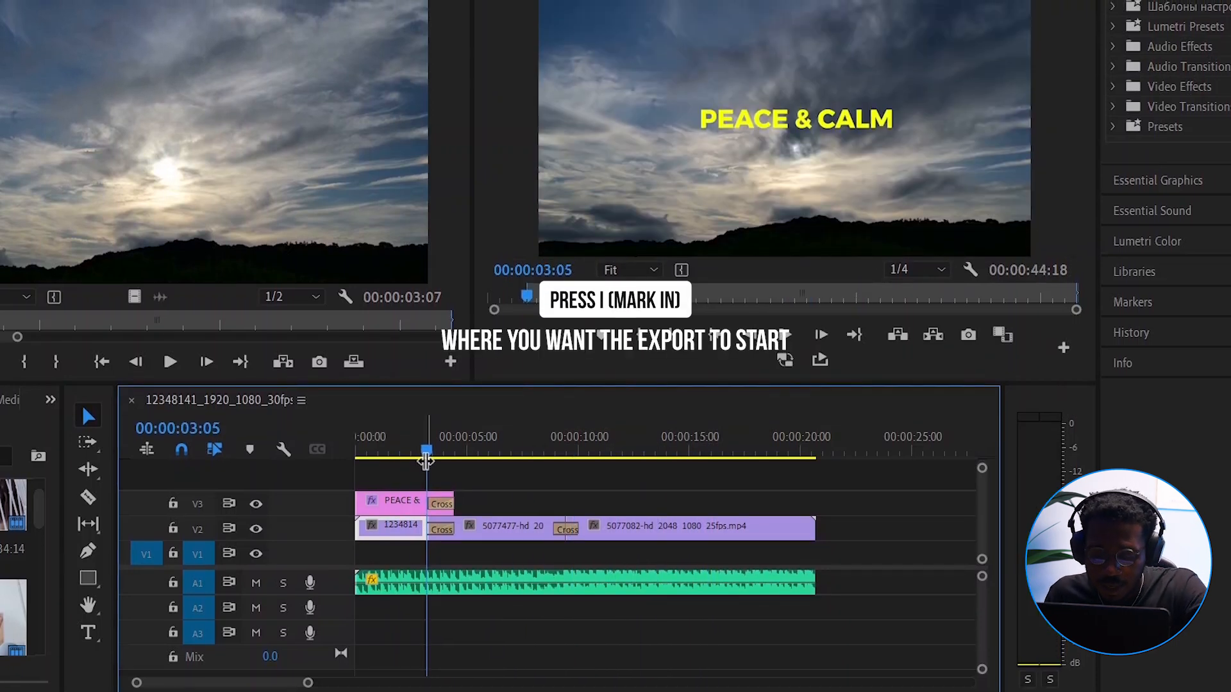
key("i")
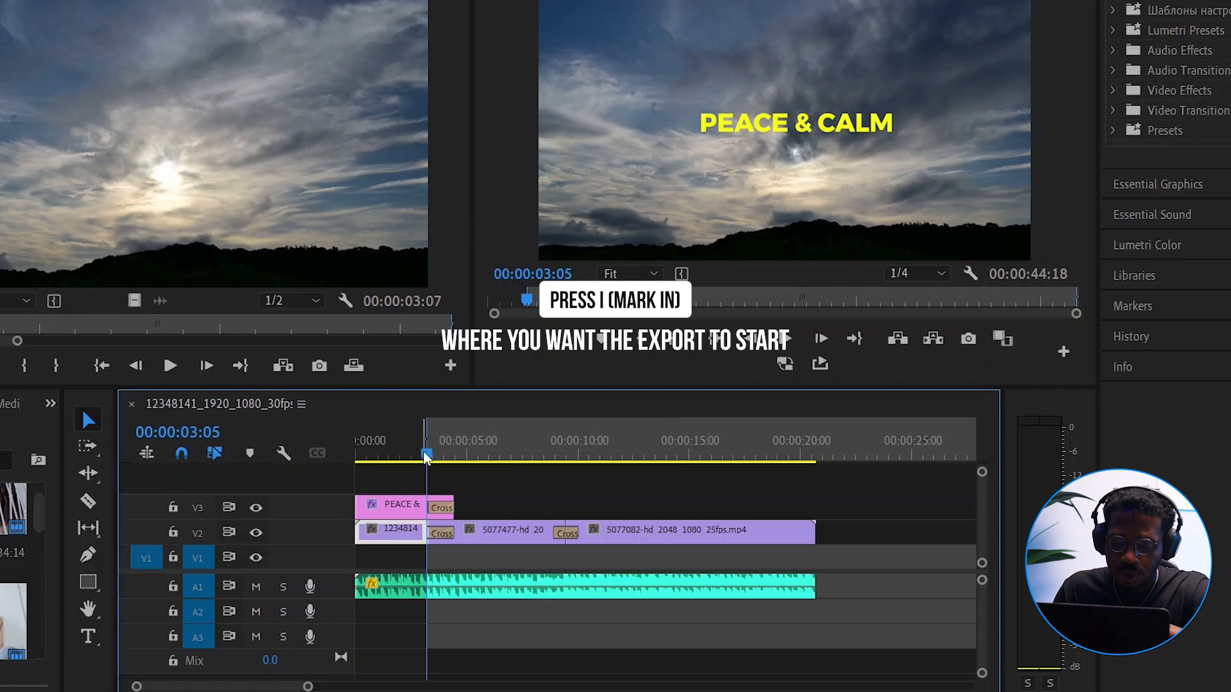
left_click_drag(424, 454, 645, 467)
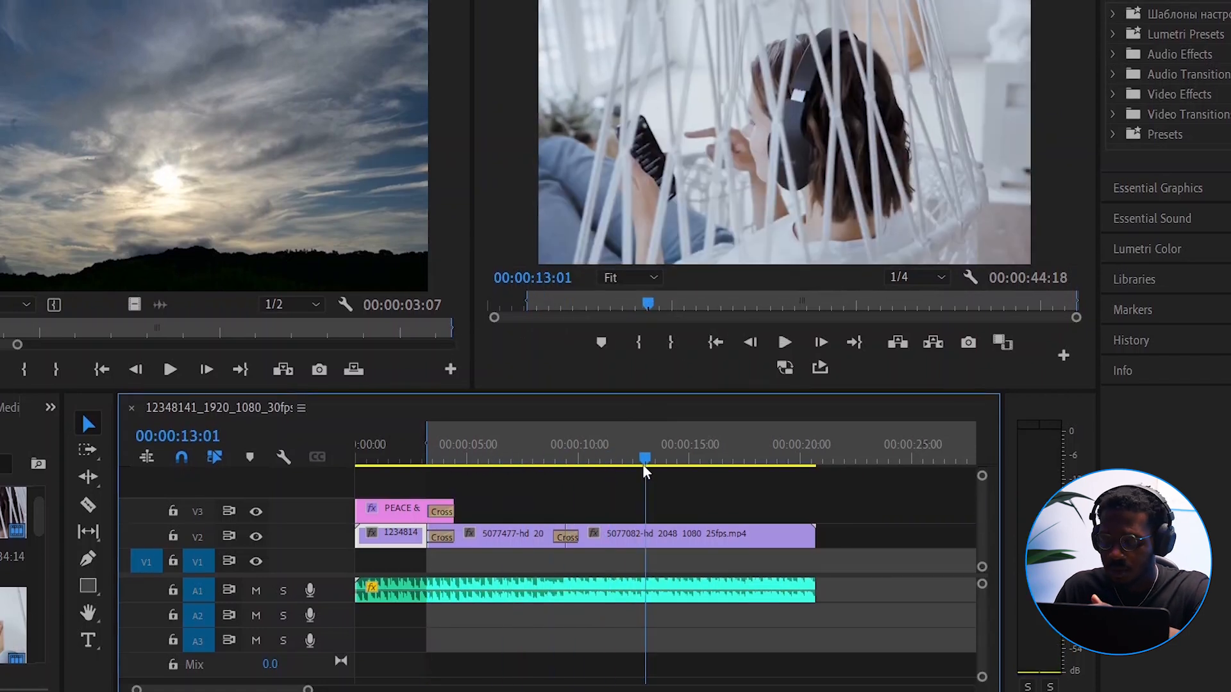
key("o")
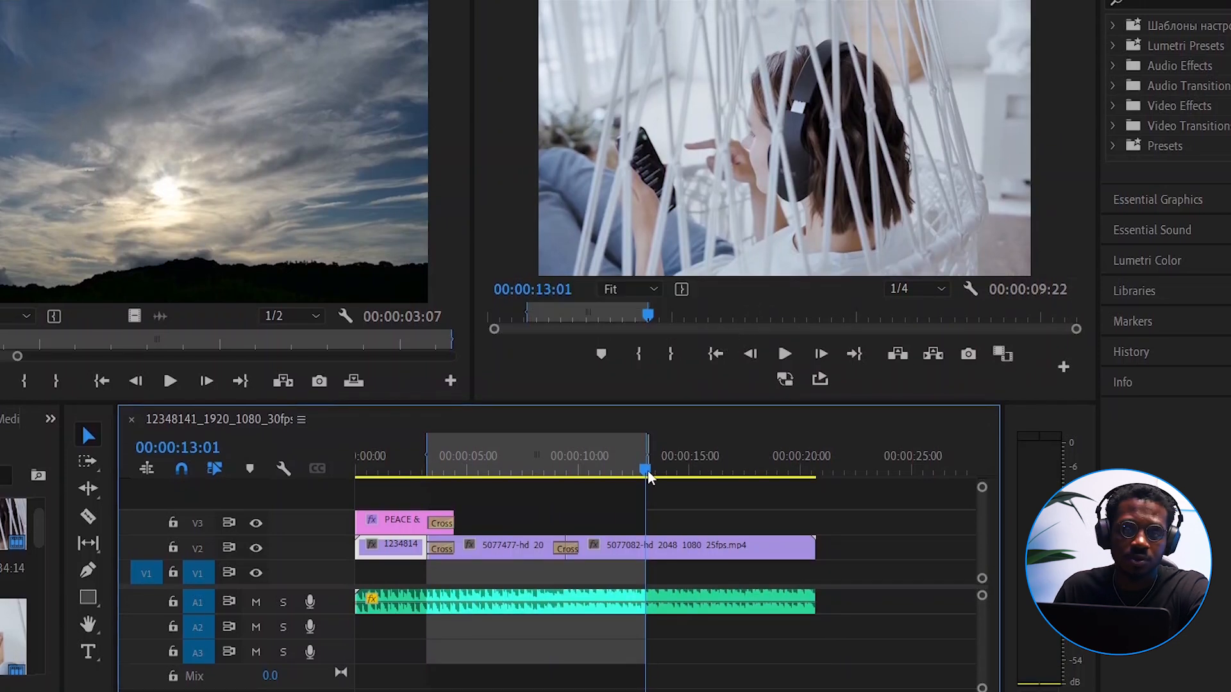
left_click_drag(647, 476, 499, 474)
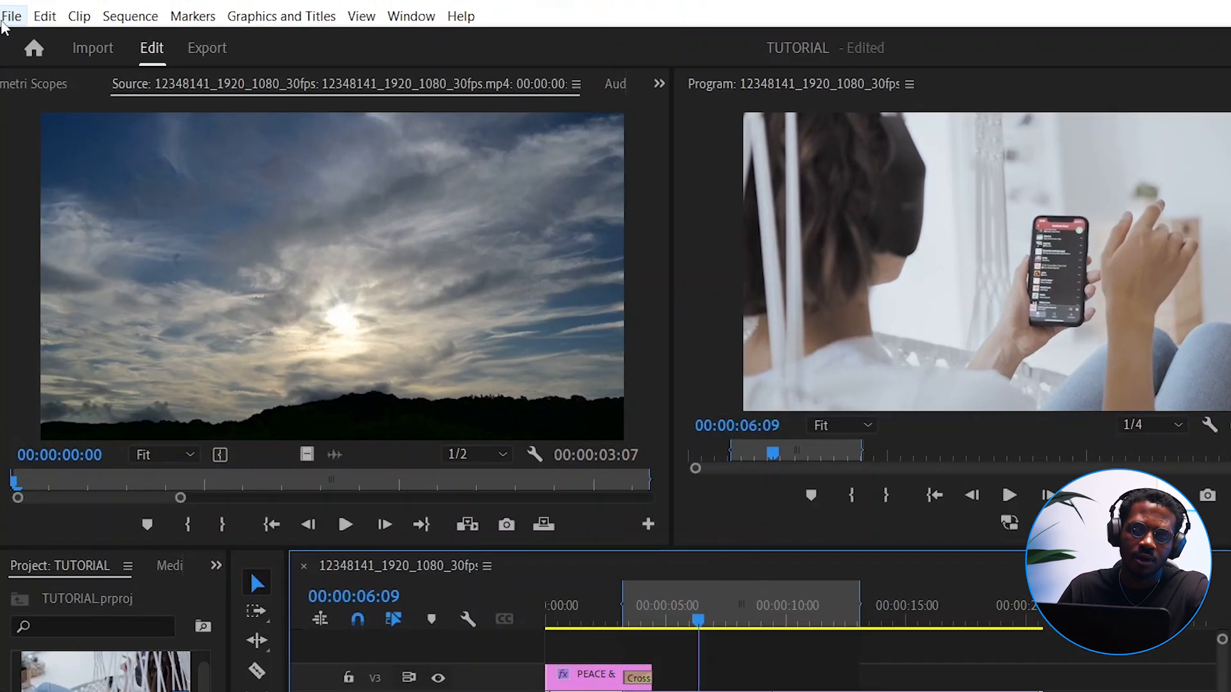
Open the media export settings for the sequence and leave the Media File destination enabled
left_click(3, 22)
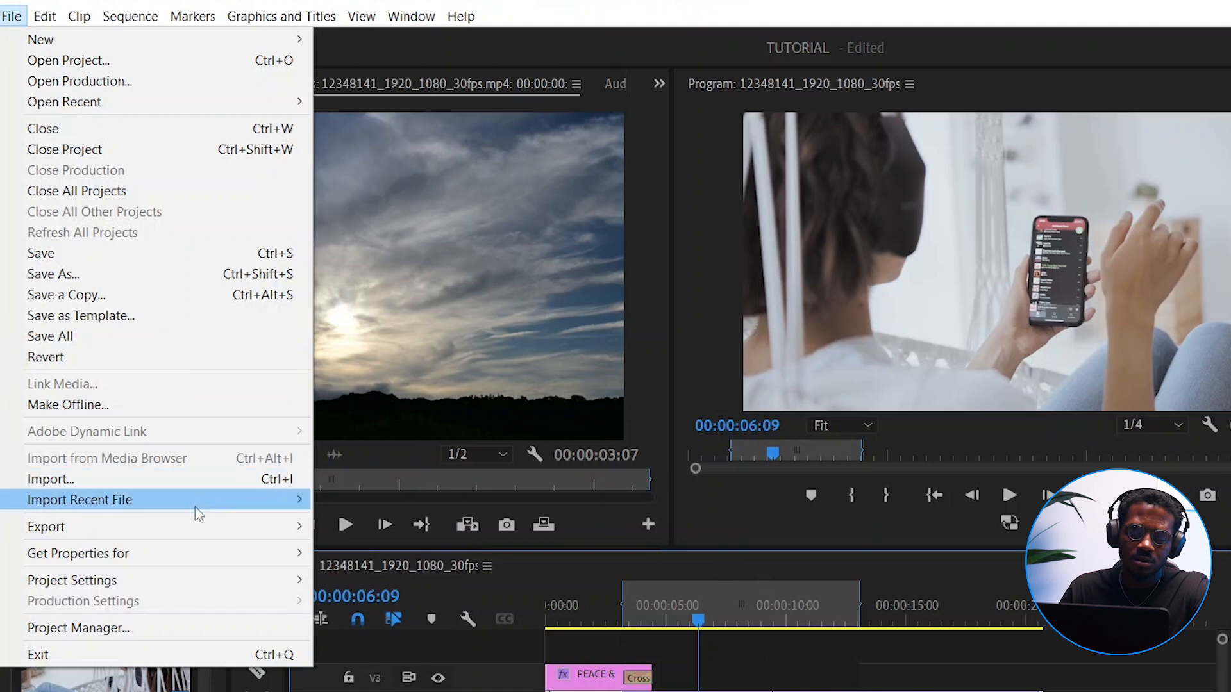
mouse_move(283, 529)
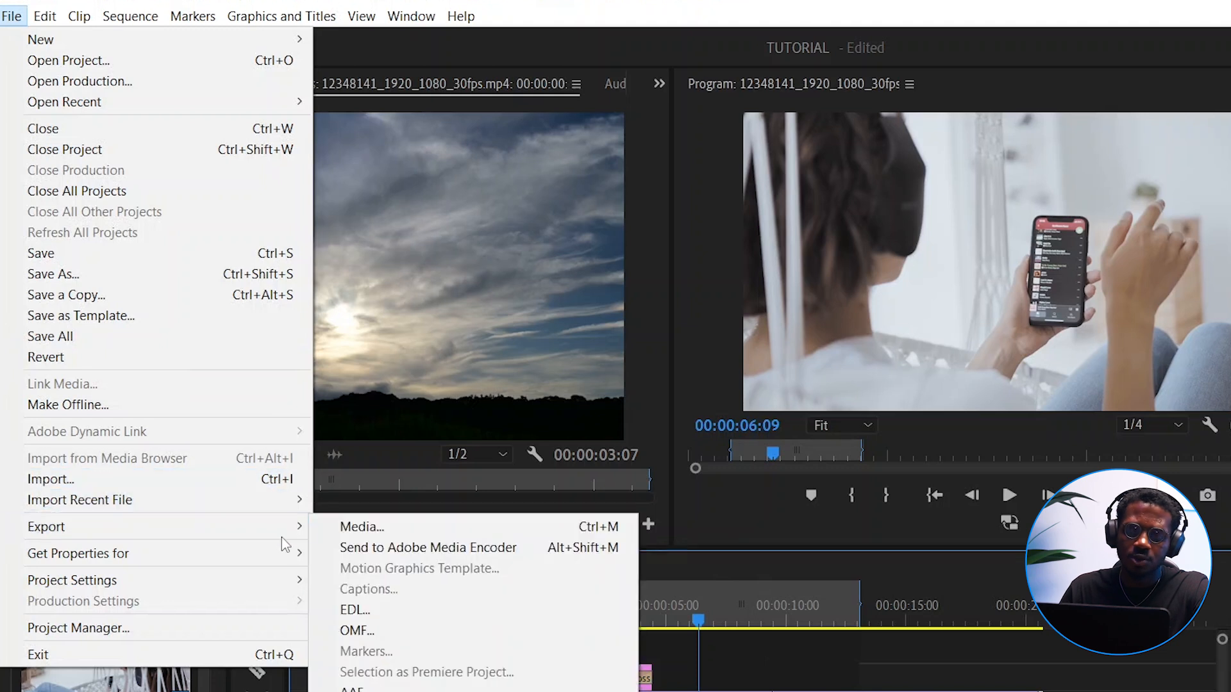
left_click(406, 529)
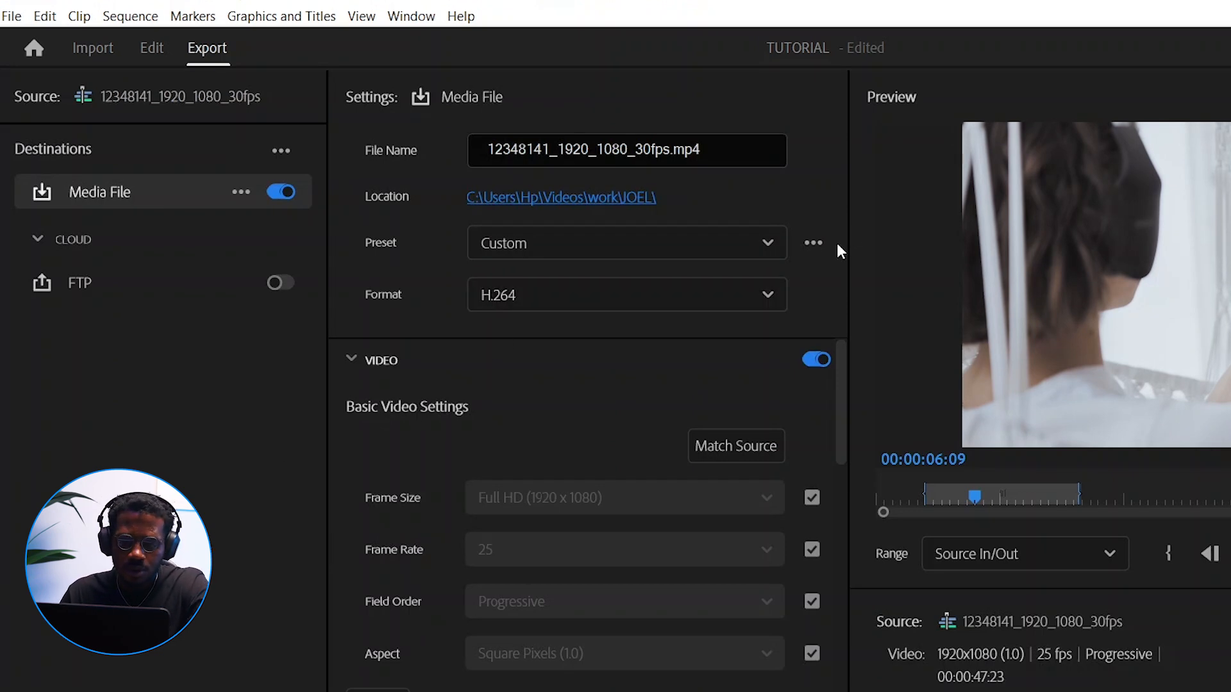
left_click(279, 193)
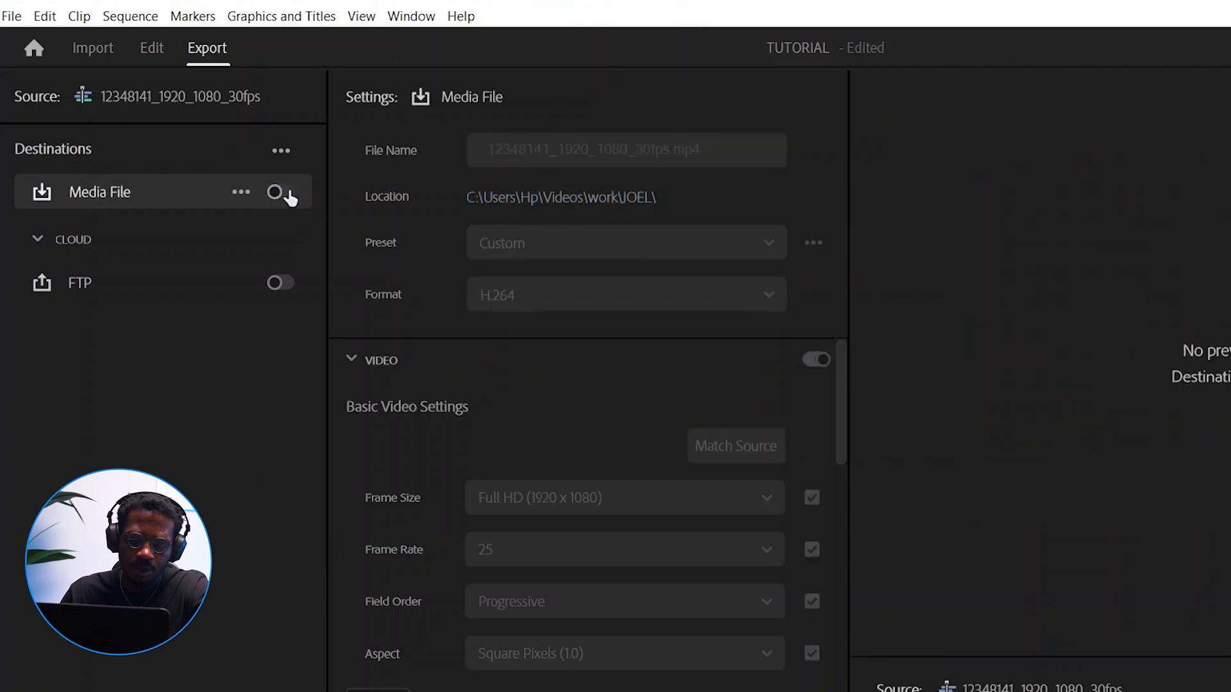
left_click(289, 195)
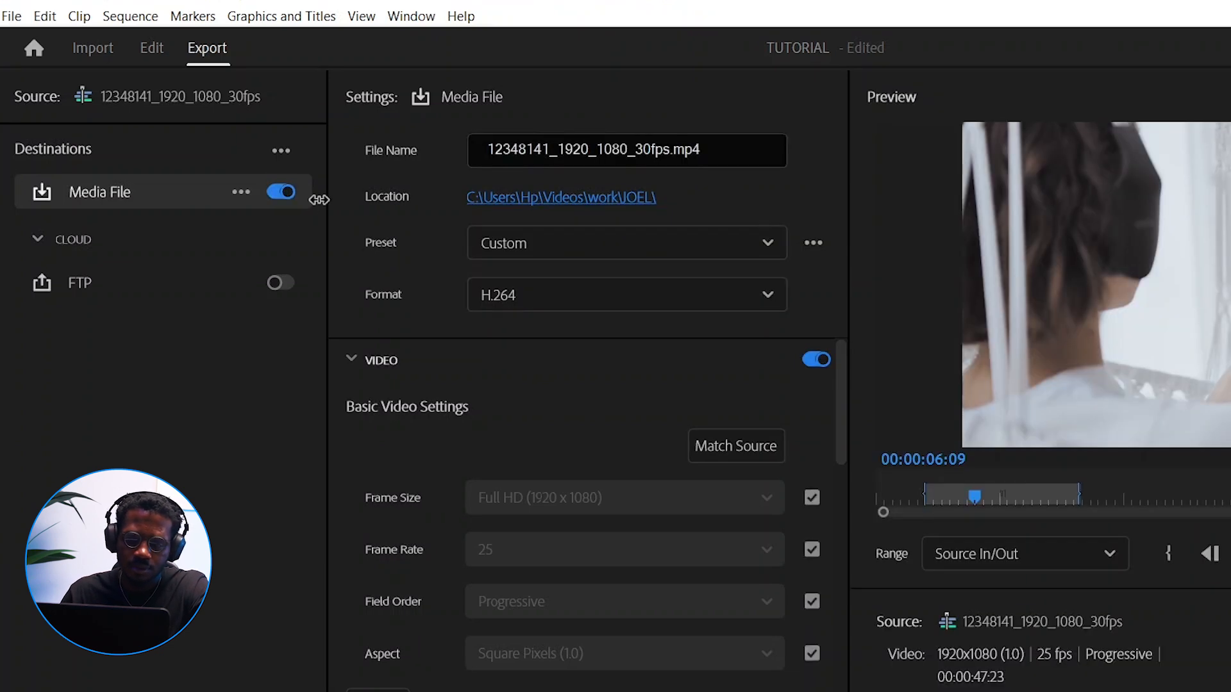
Name the export file Editing Tutorial and confirm the current folder as its save location
left_click(742, 152)
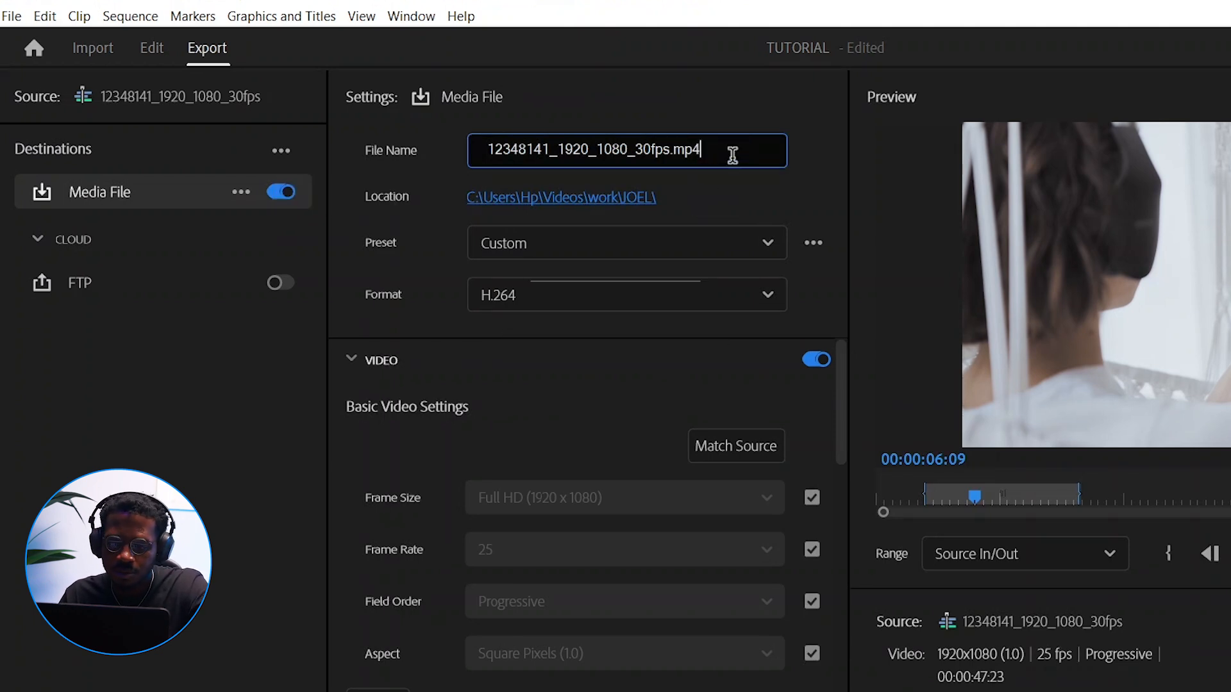
left_click_drag(736, 148, 327, 190)
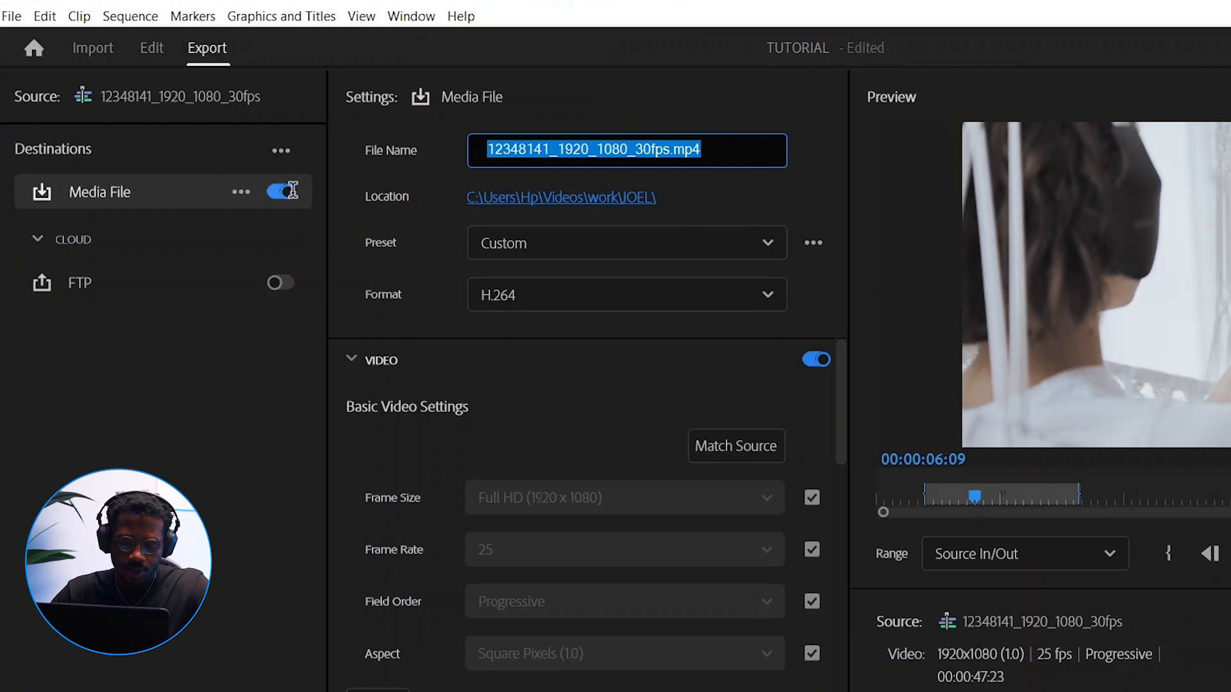
type("Ed")
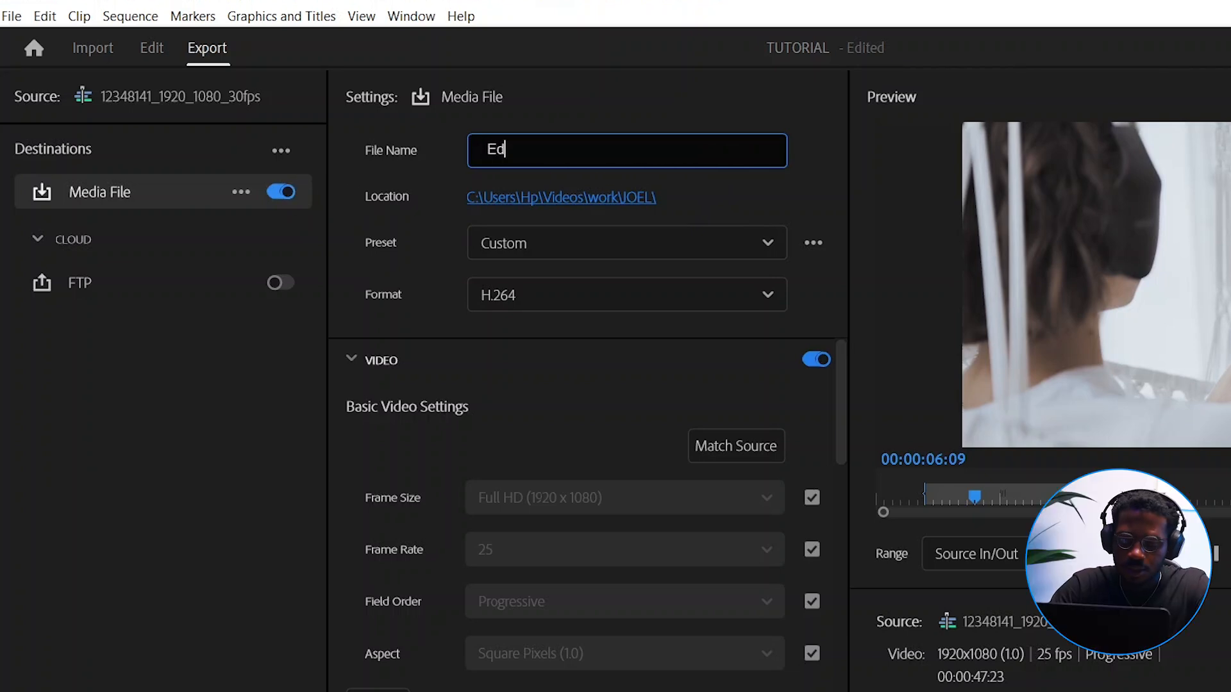
type("iting T")
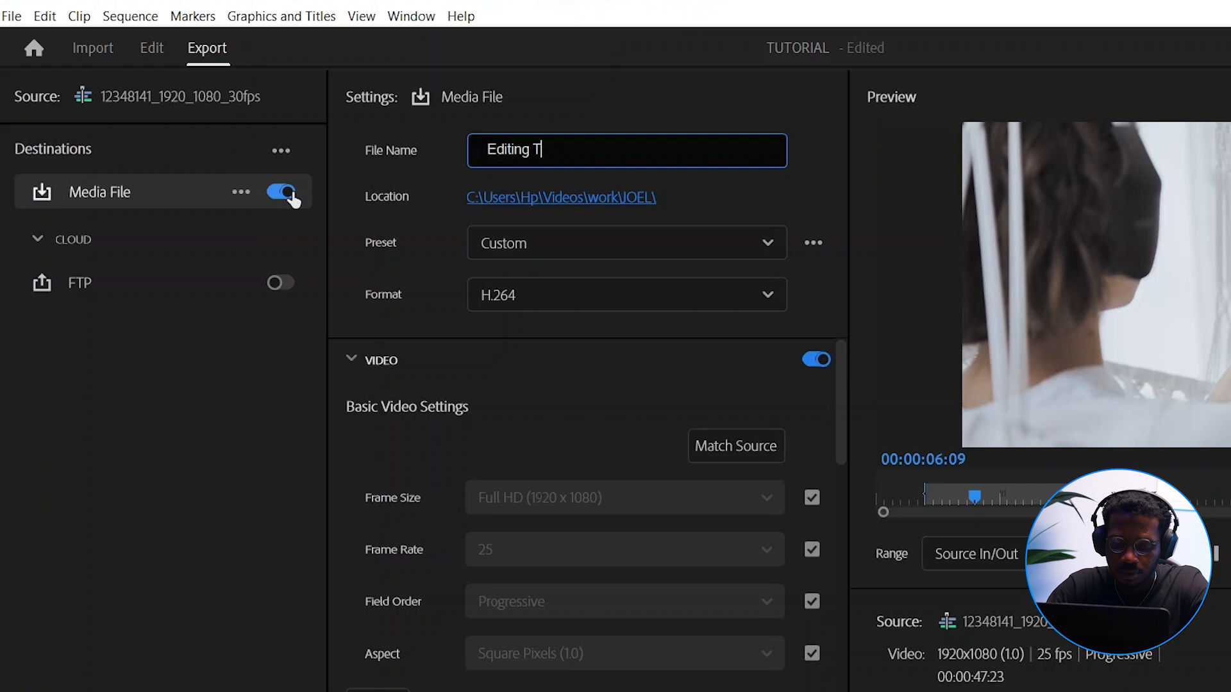
type("utorial")
key("Return")
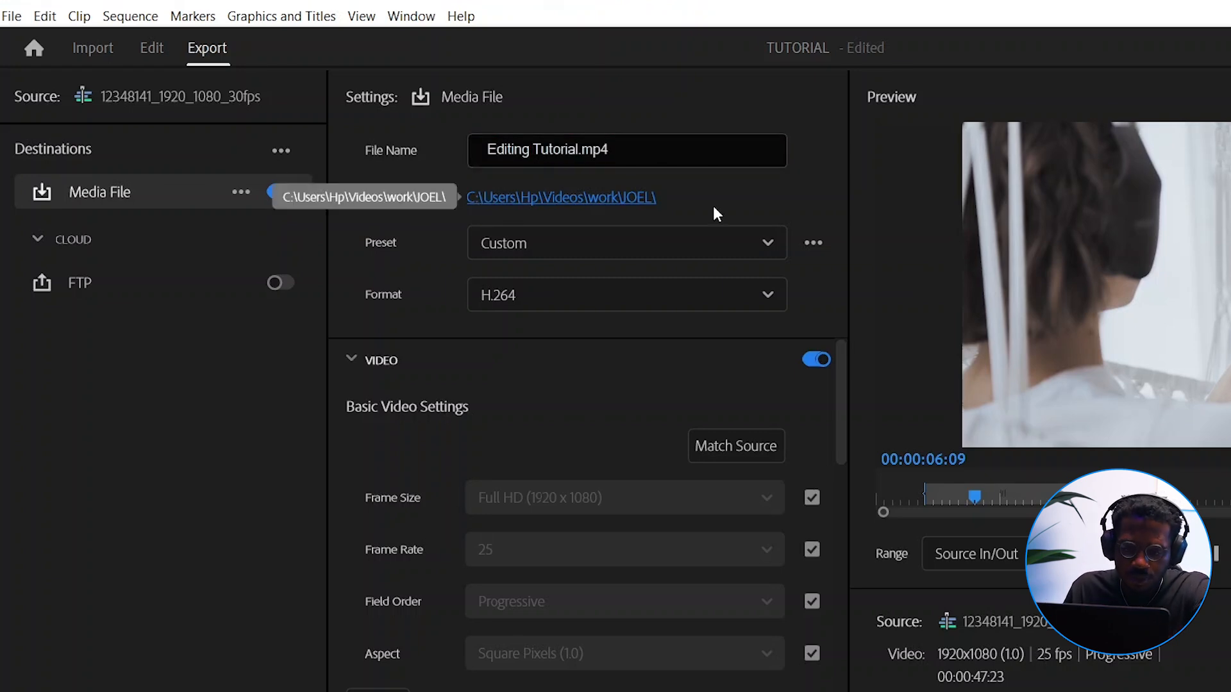
left_click(546, 199)
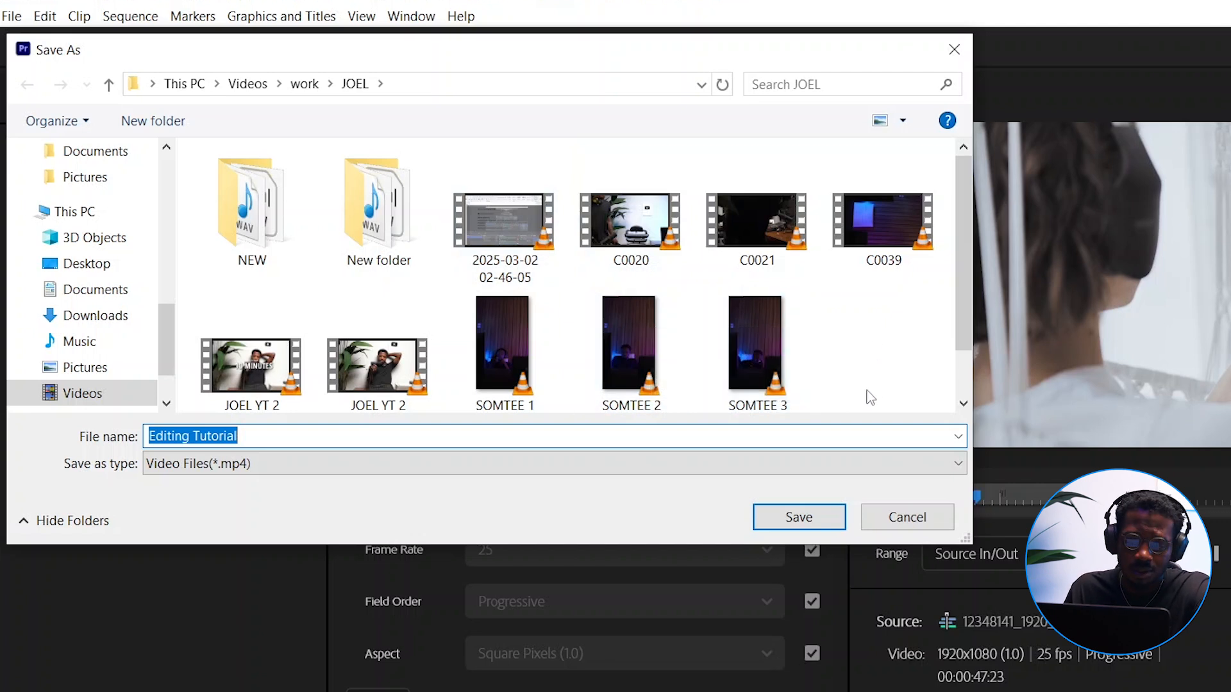
left_click(805, 523)
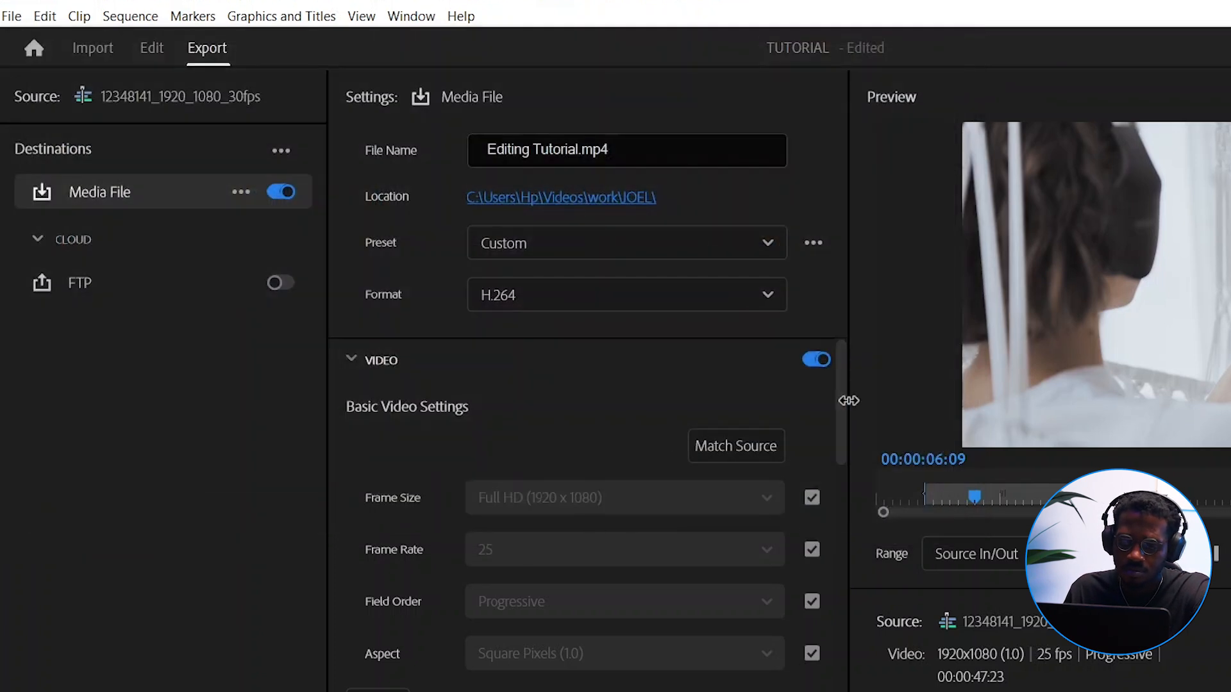
Examine the video export settings, from frame size and frame rate to the additional render quality options
left_click_drag(840, 395, 839, 364)
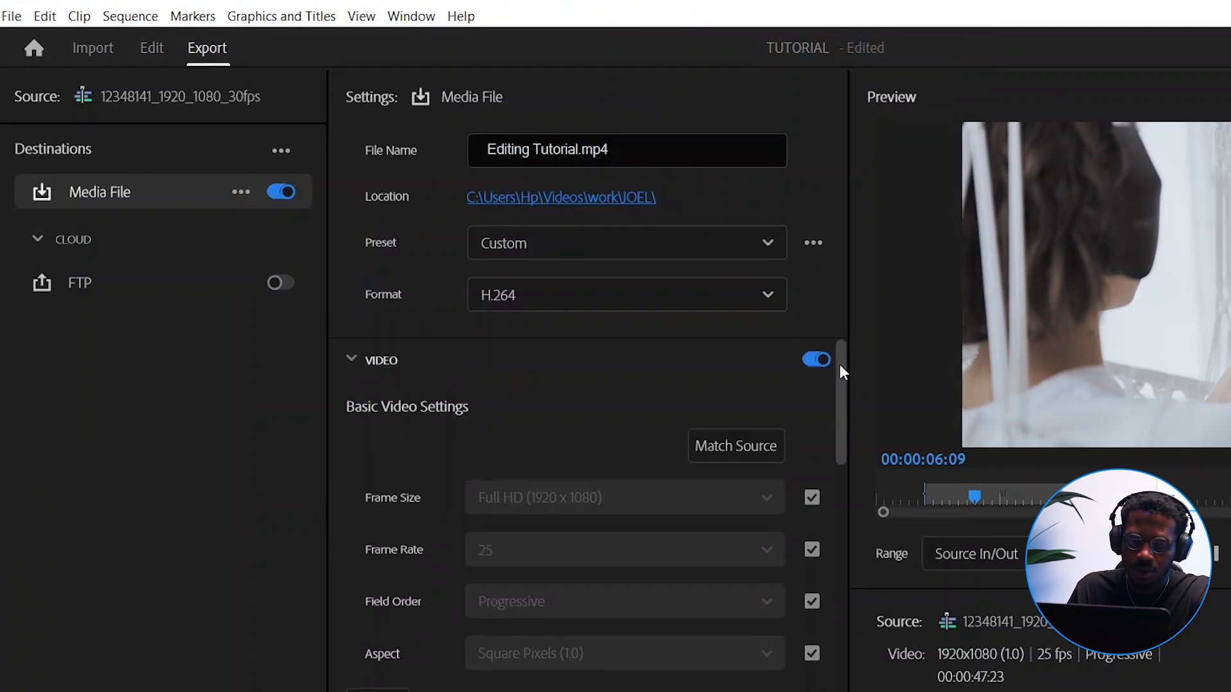
left_click(350, 365)
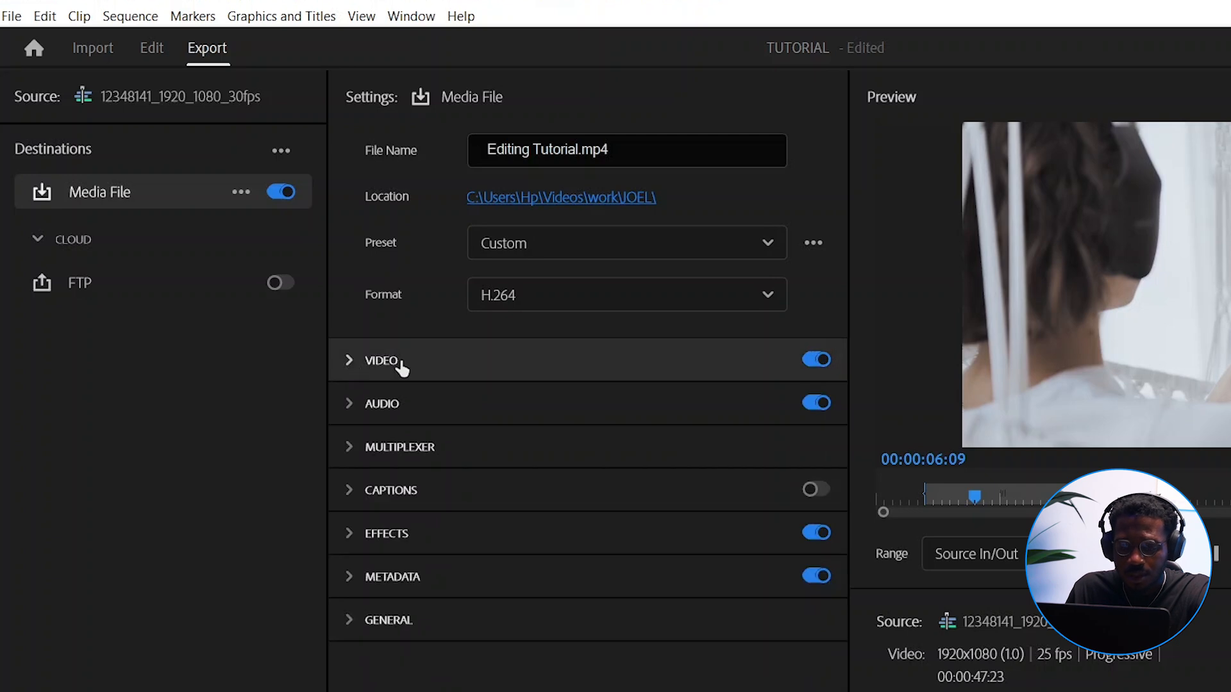
left_click(351, 363)
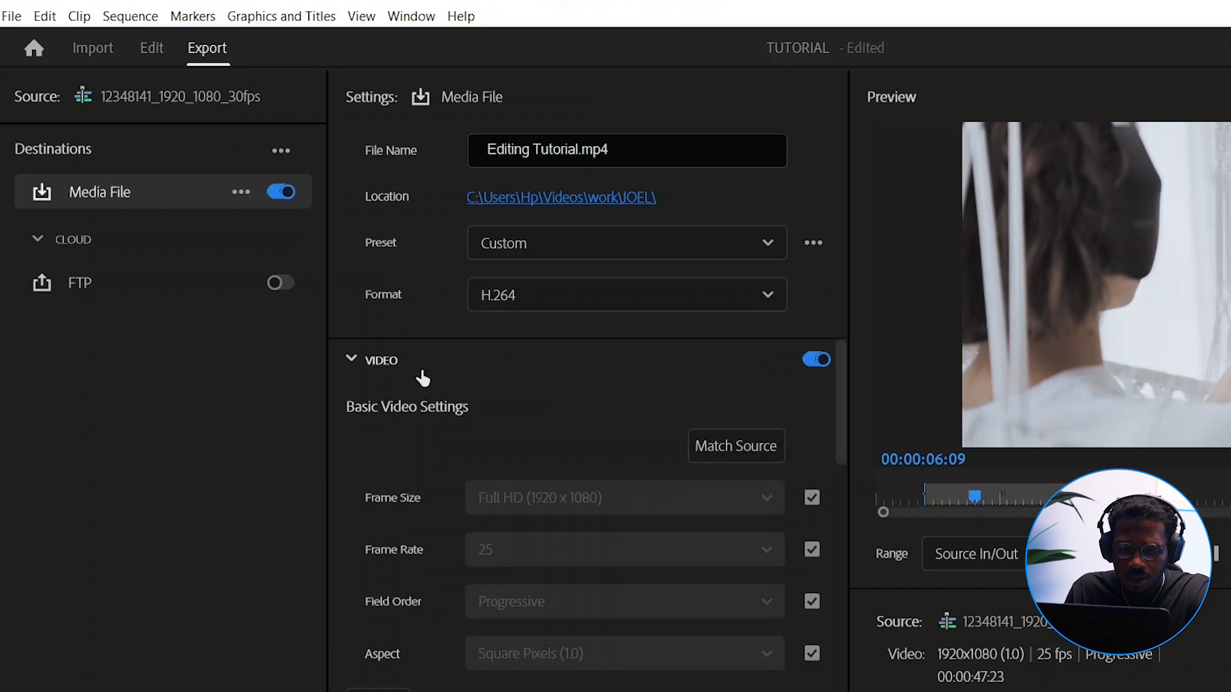
scroll(448, 432, "down", 1)
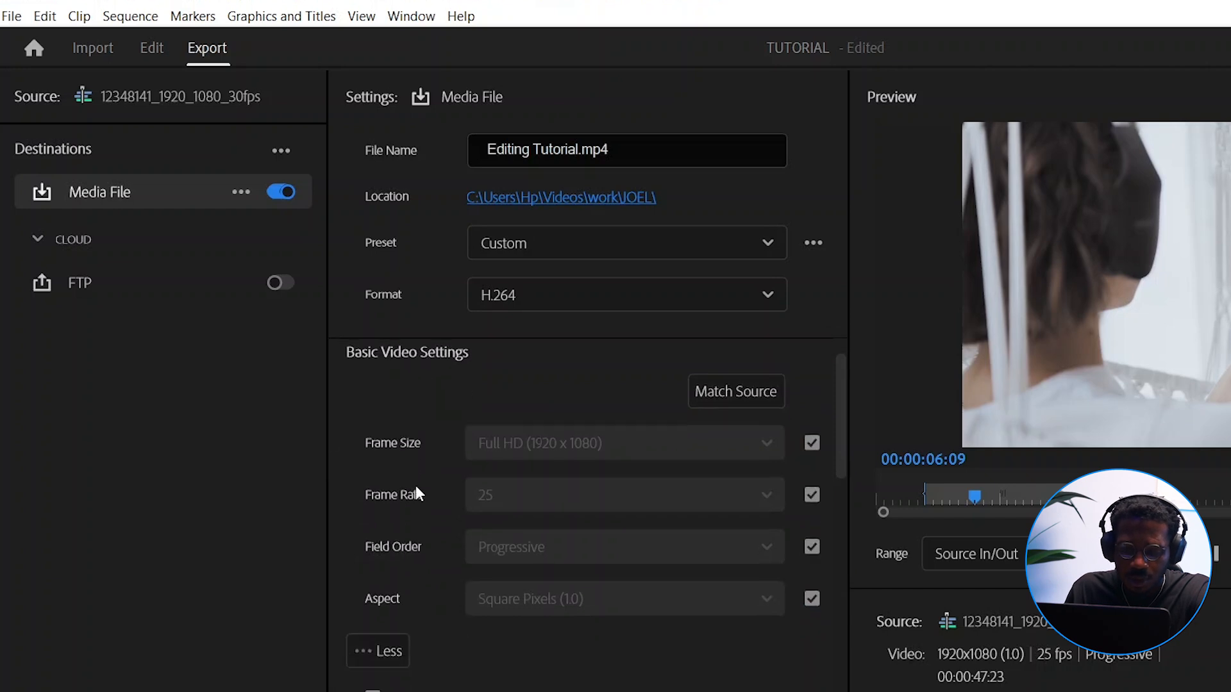
scroll(435, 466, "down", 1)
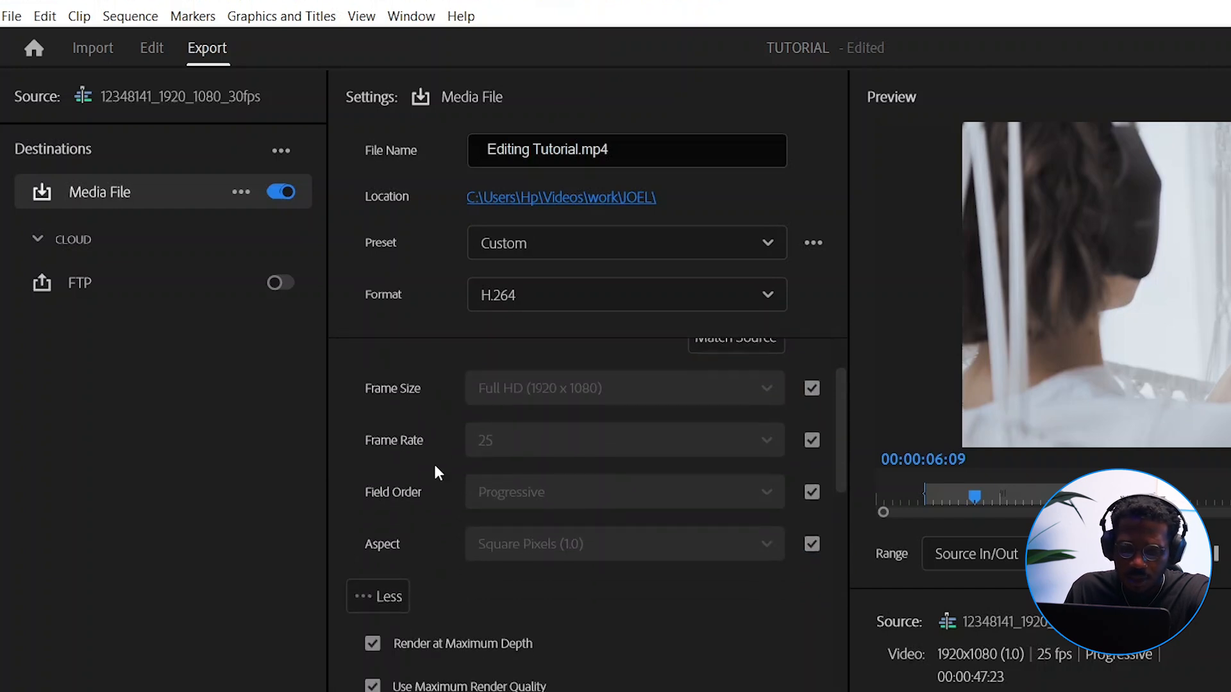
scroll(453, 557, "down", 1)
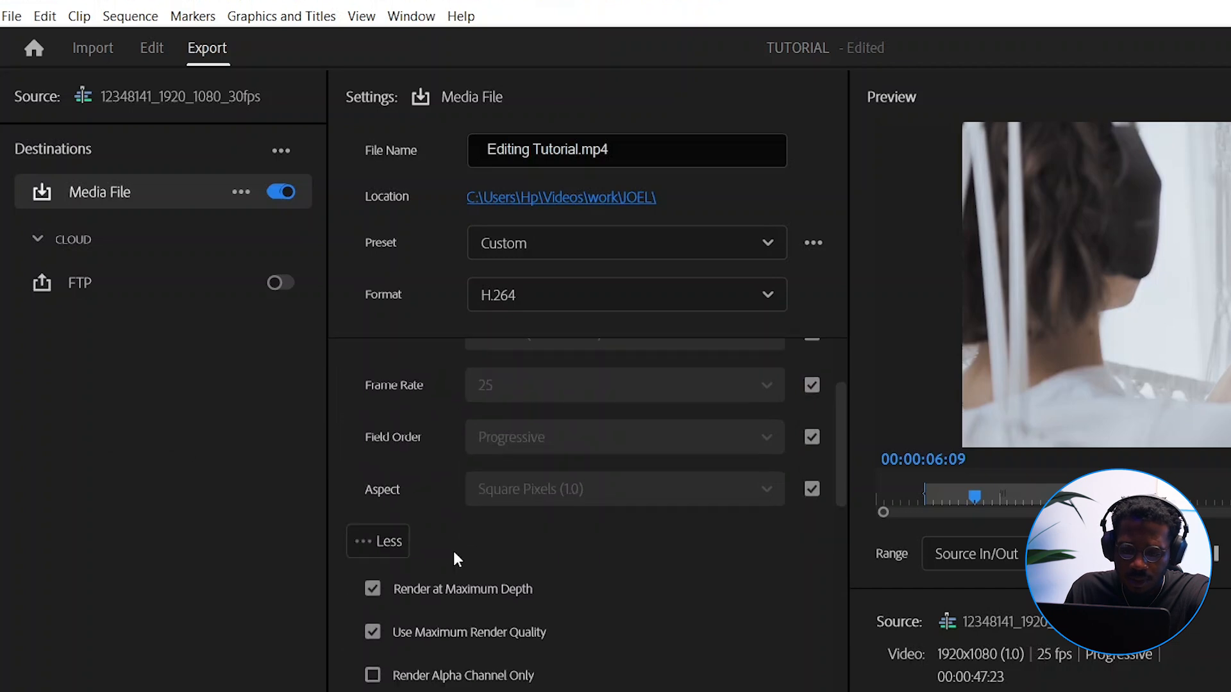
scroll(433, 516, "up", 2)
scroll(433, 515, "down", 5)
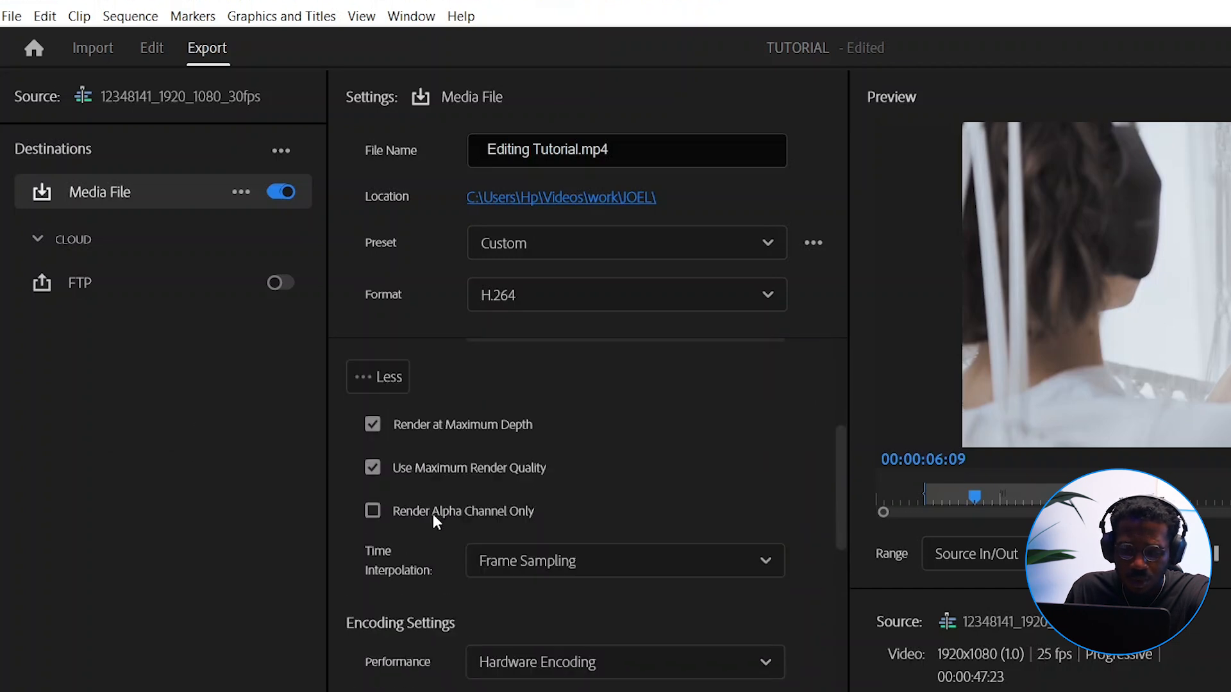
mouse_move(413, 428)
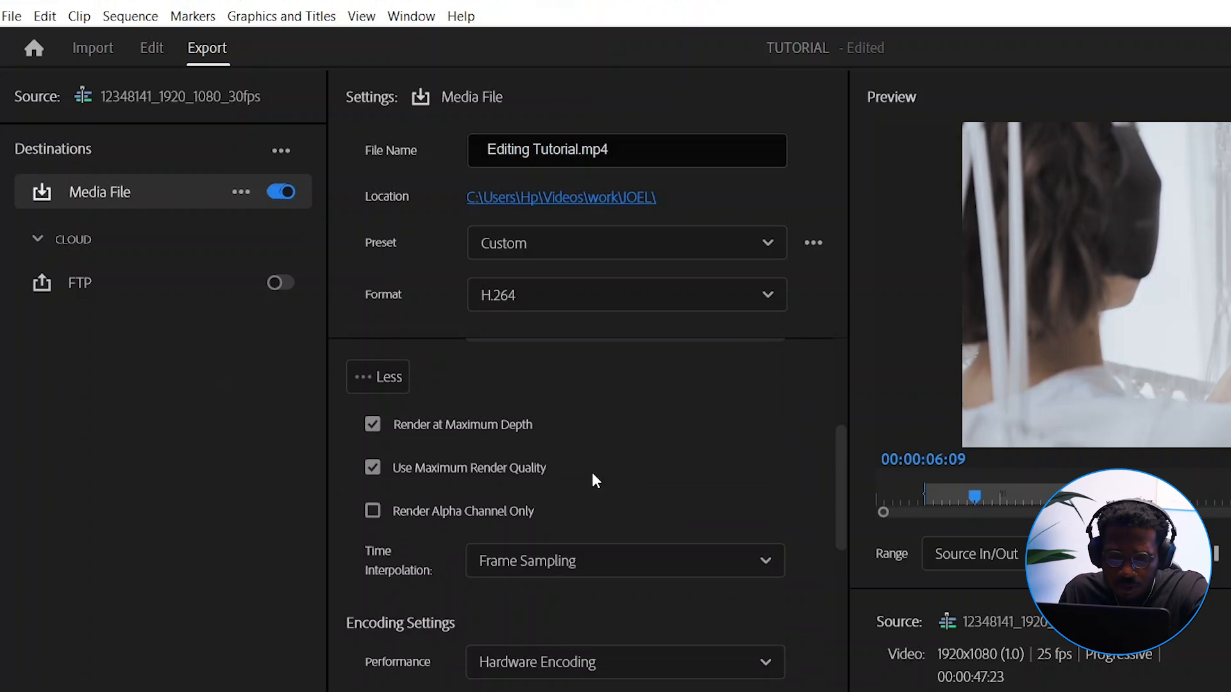
scroll(386, 455, "up", 1)
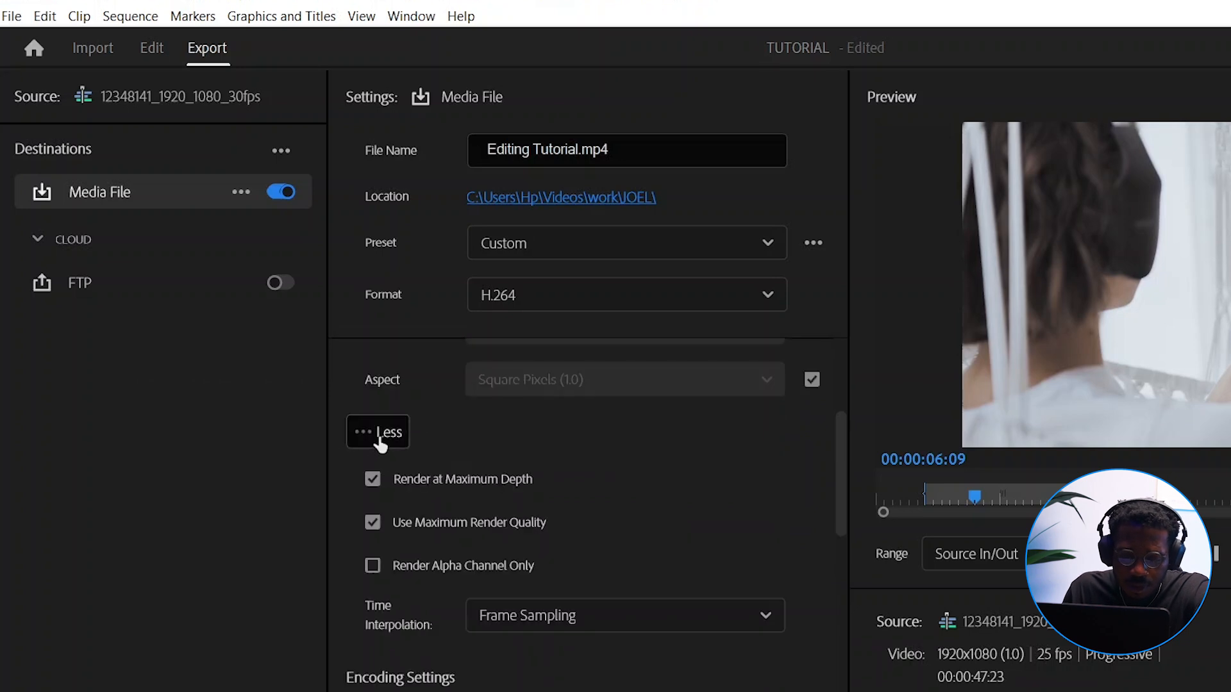
left_click(360, 441)
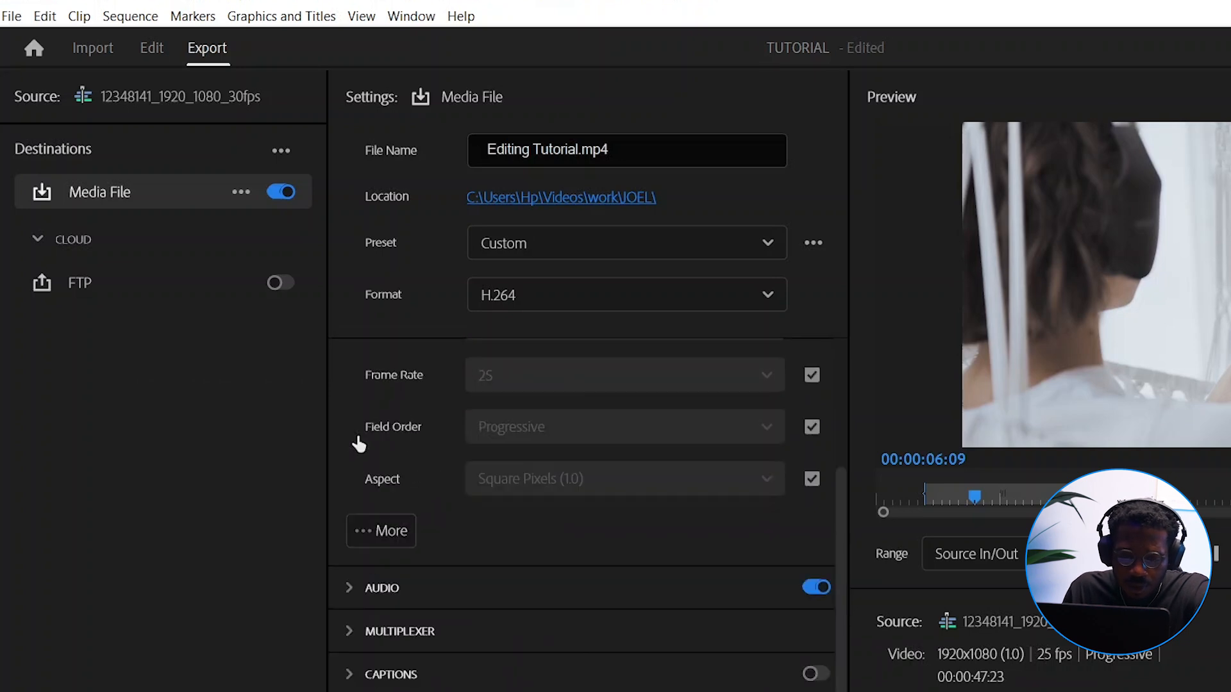
left_click(382, 536)
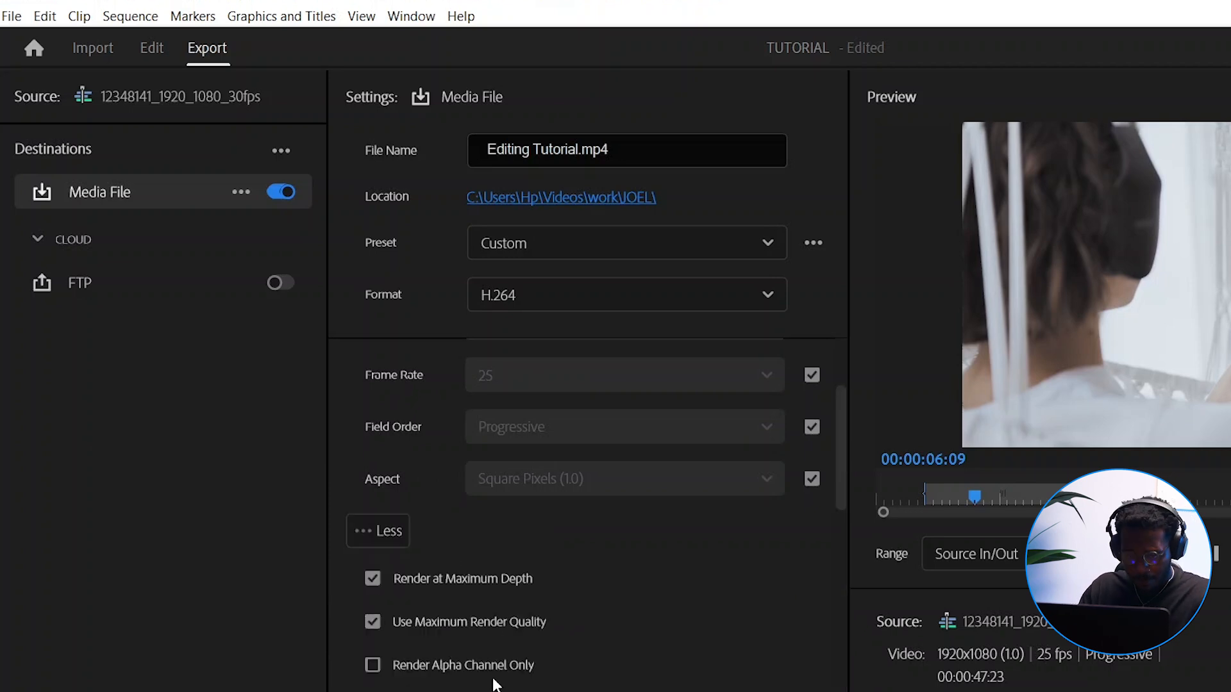
scroll(493, 684, "down", 2)
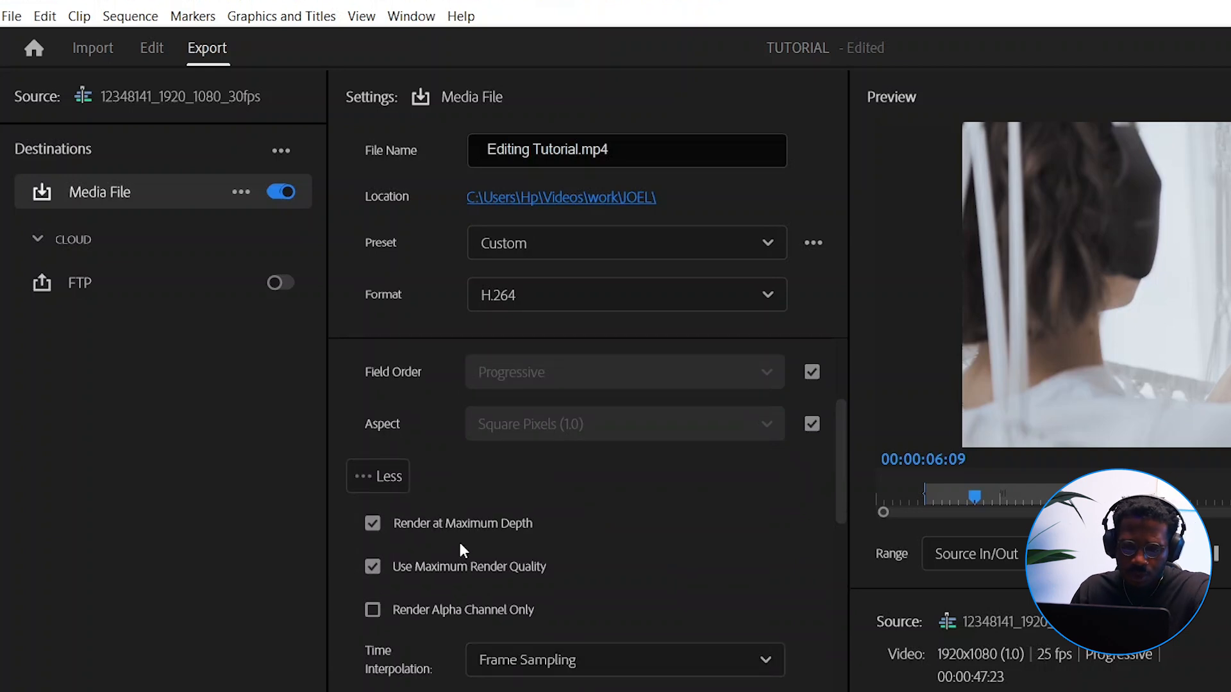
Turn Render at Maximum Depth and Use Maximum Render Quality off and back on
mouse_move(454, 527)
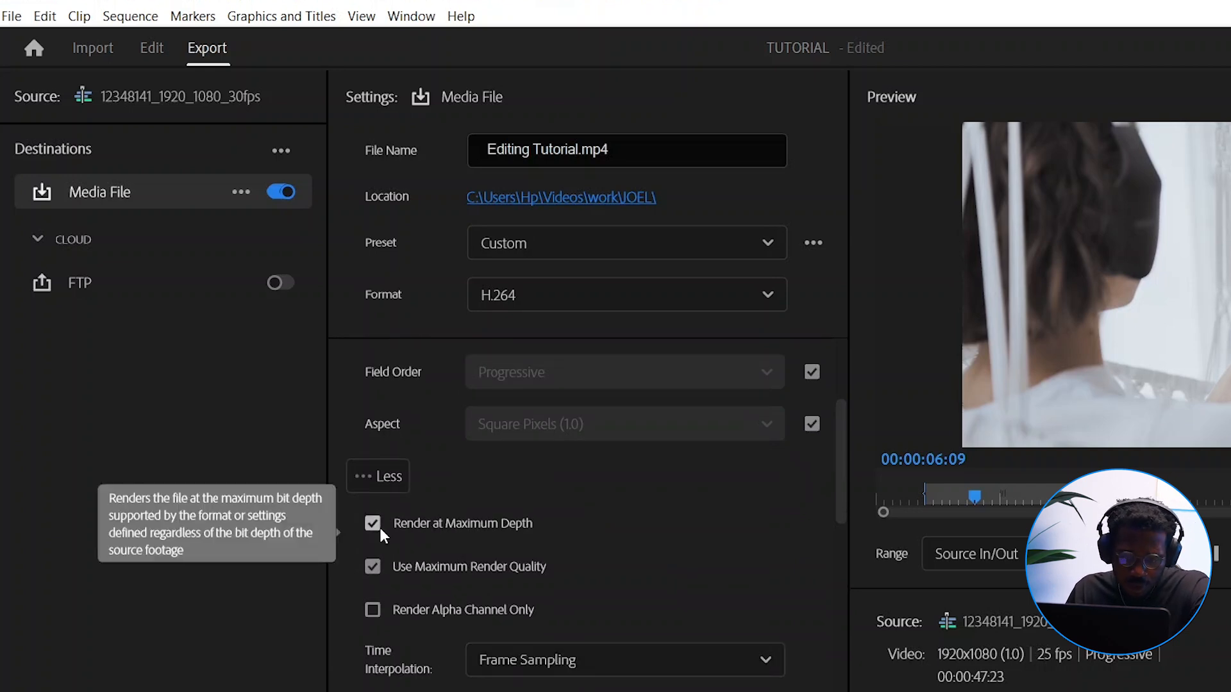
left_click(372, 567)
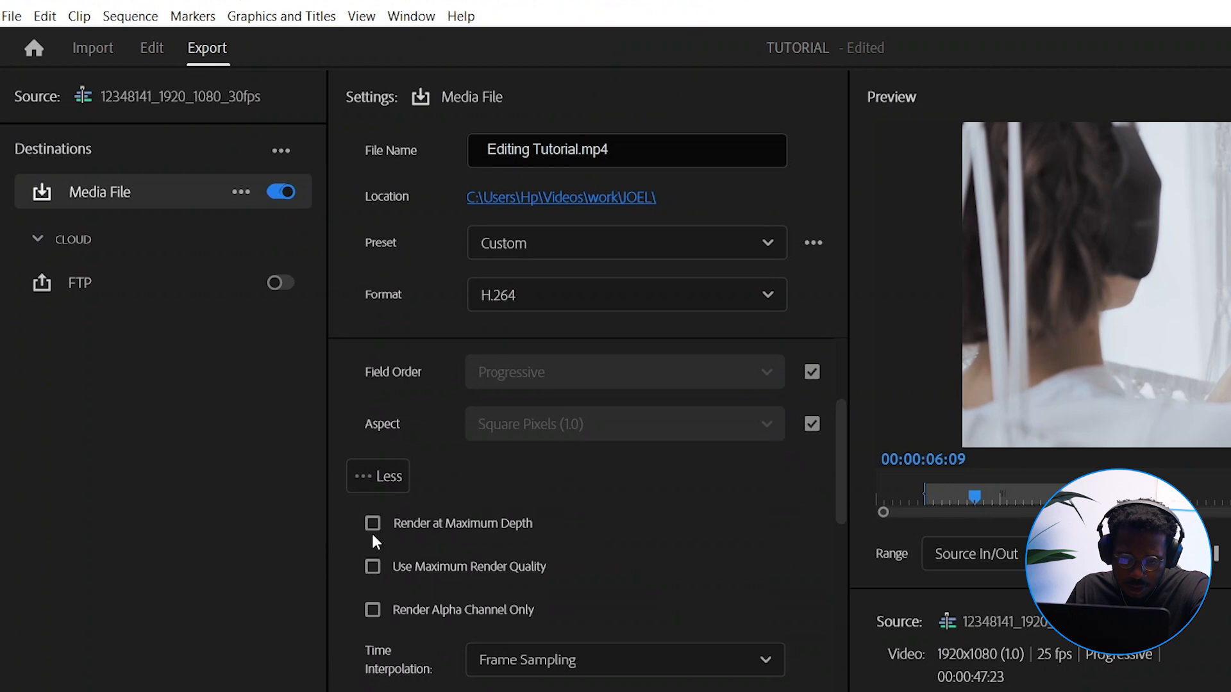
mouse_move(372, 524)
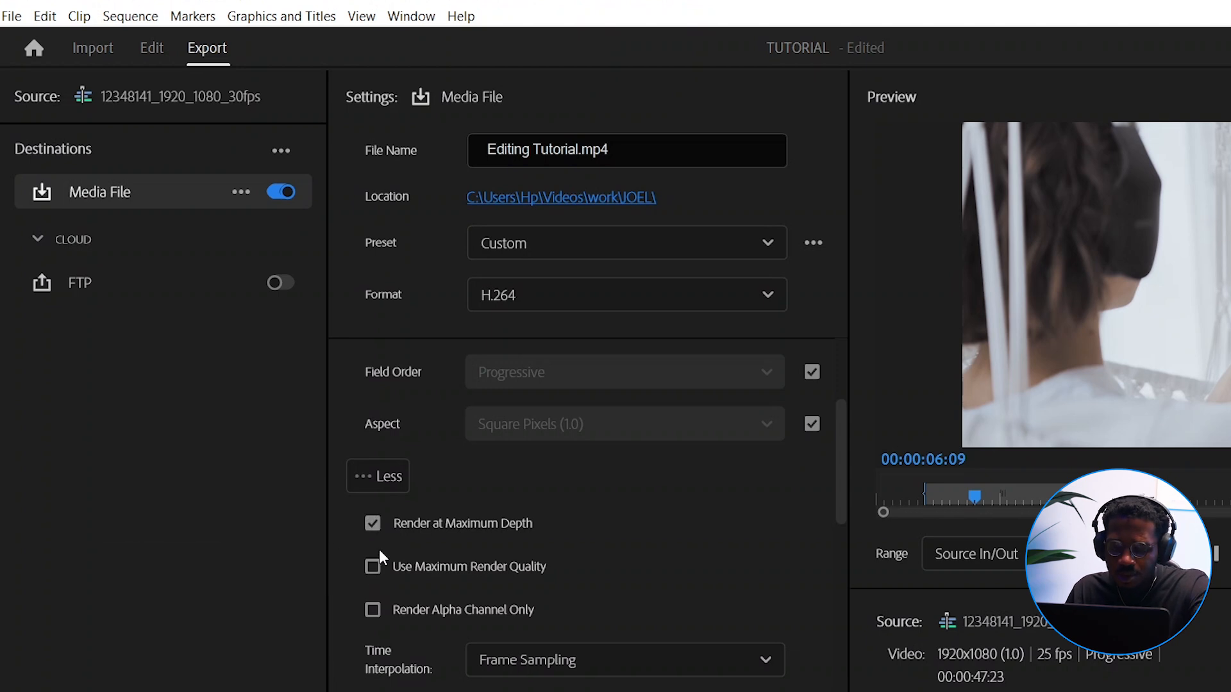
left_click(371, 568)
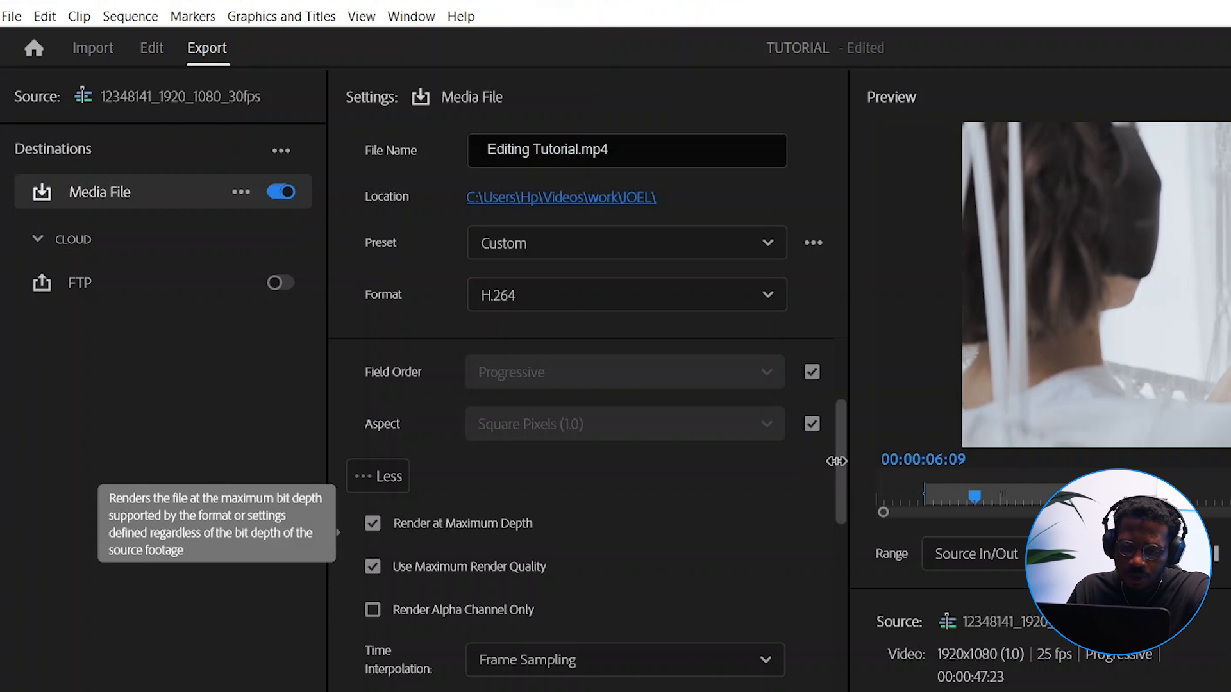
Set the bitrate encoding to VBR, 1 pass and the target bitrate to 10 Mbps
left_click_drag(836, 461, 848, 679)
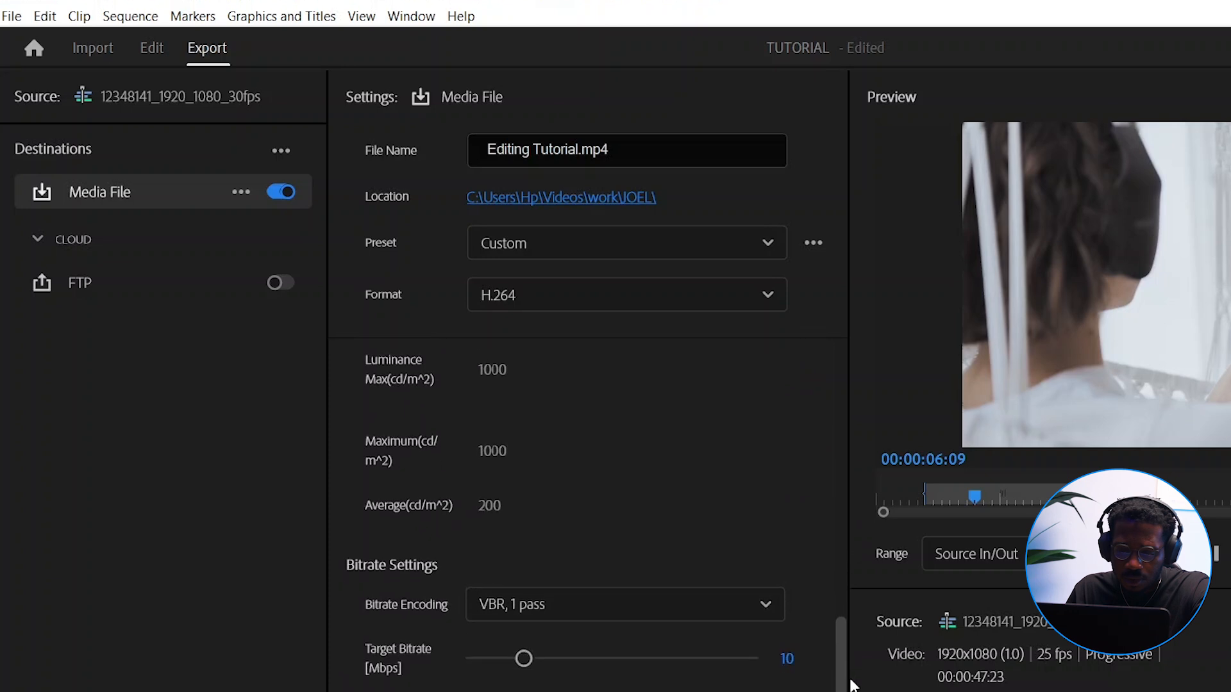
left_click(766, 449)
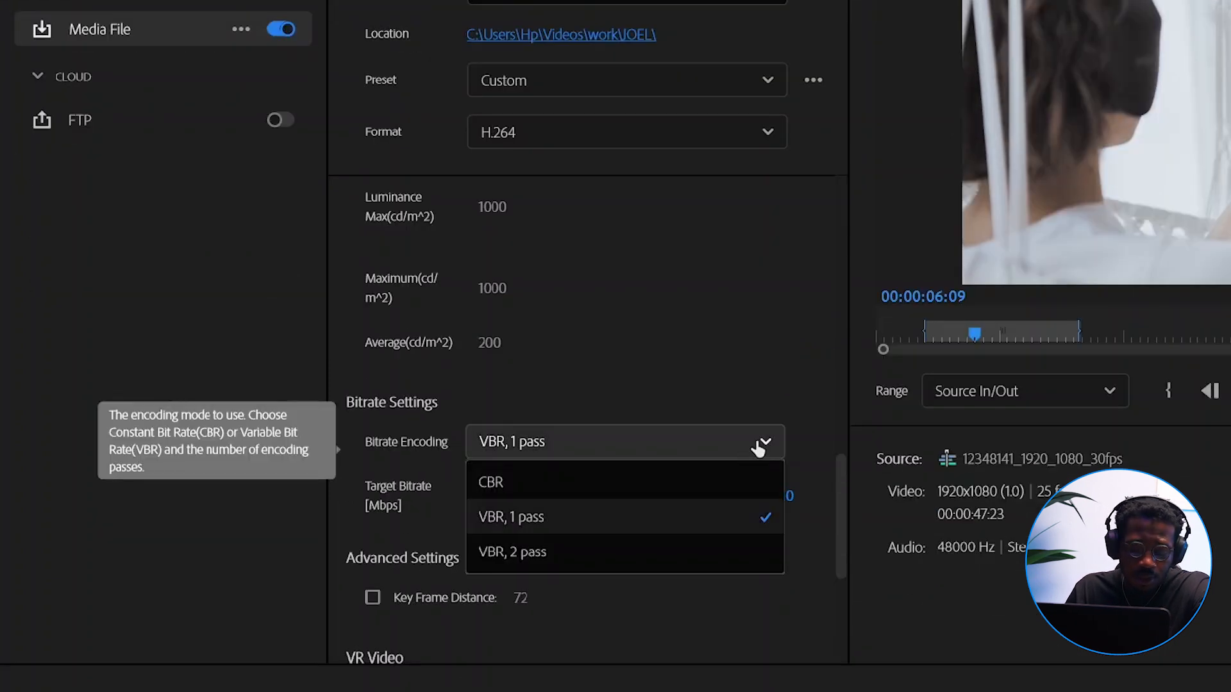
left_click(550, 525)
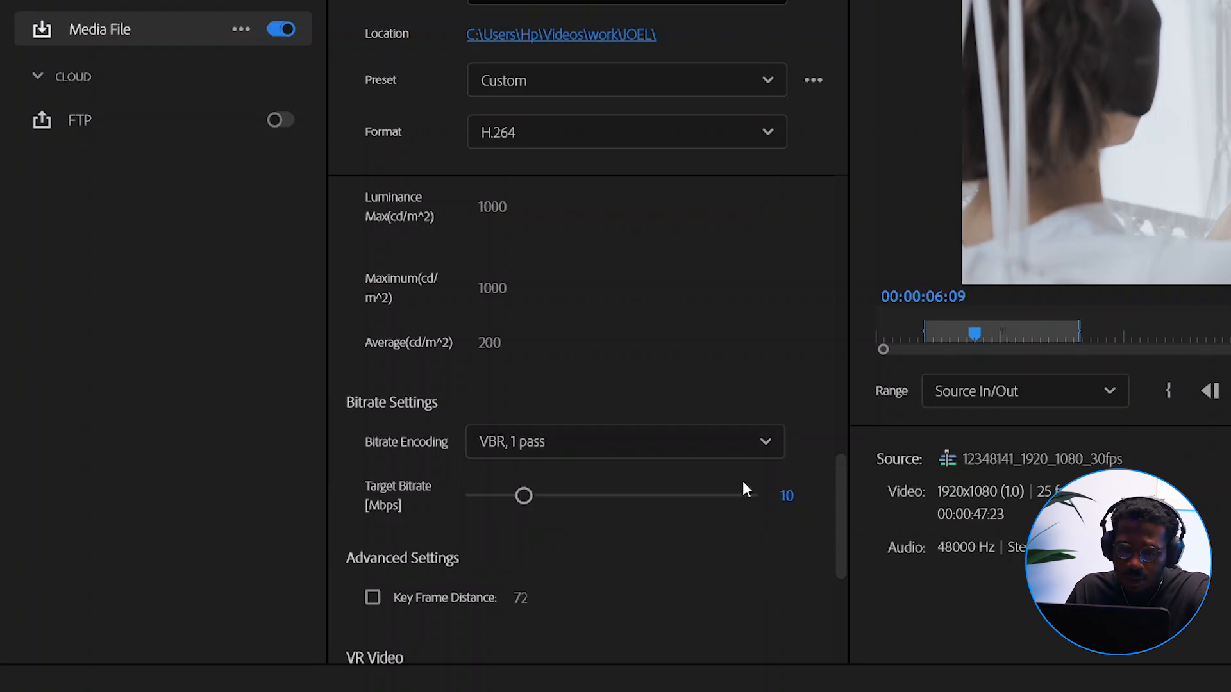
left_click(800, 503)
type("10")
key("Return")
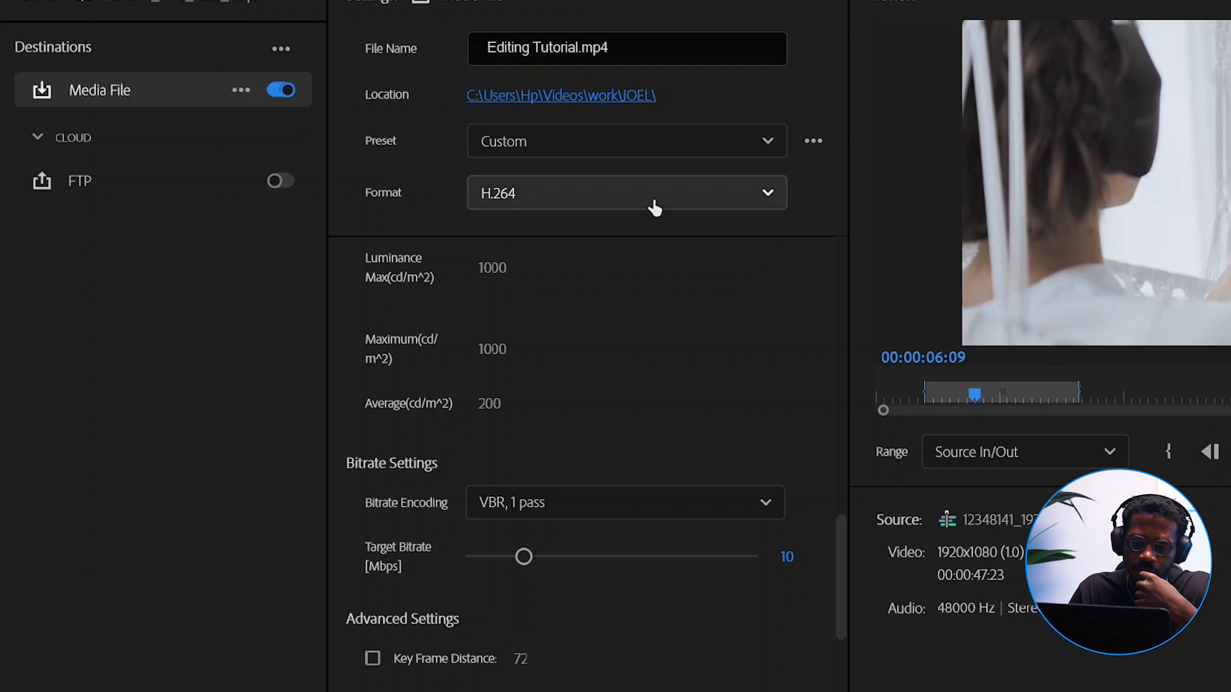
Look through the available export formats and switch the format to MP3
left_click(653, 142)
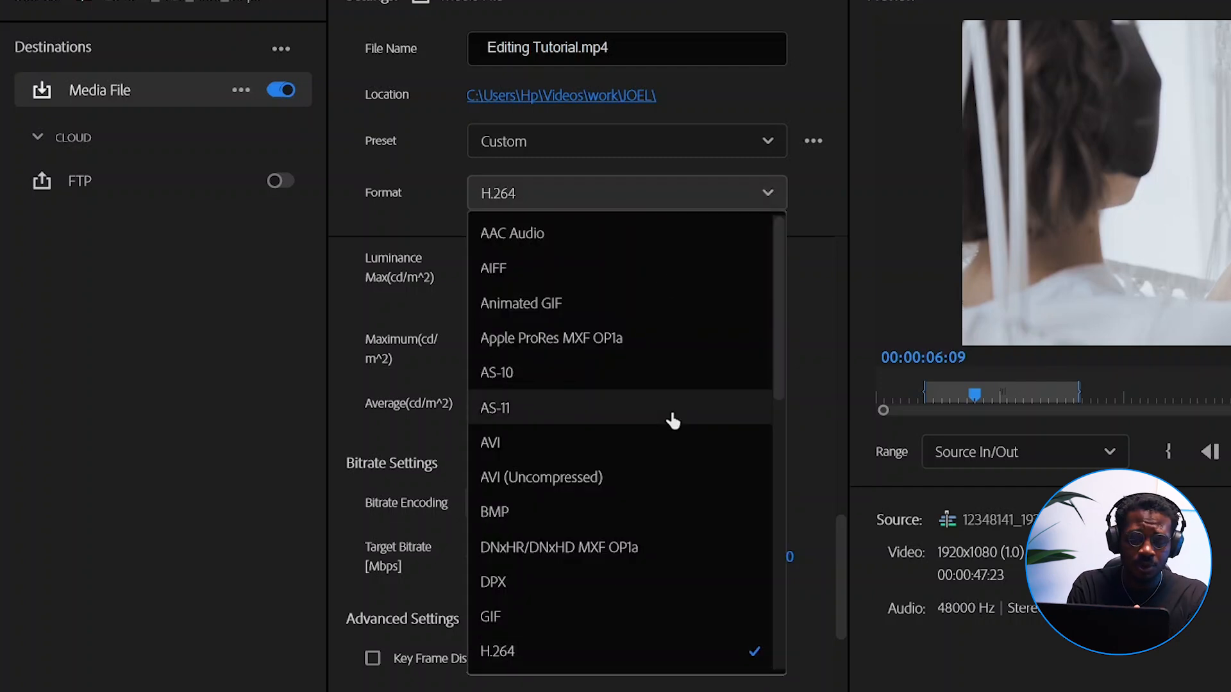
scroll(720, 551, "down", 2)
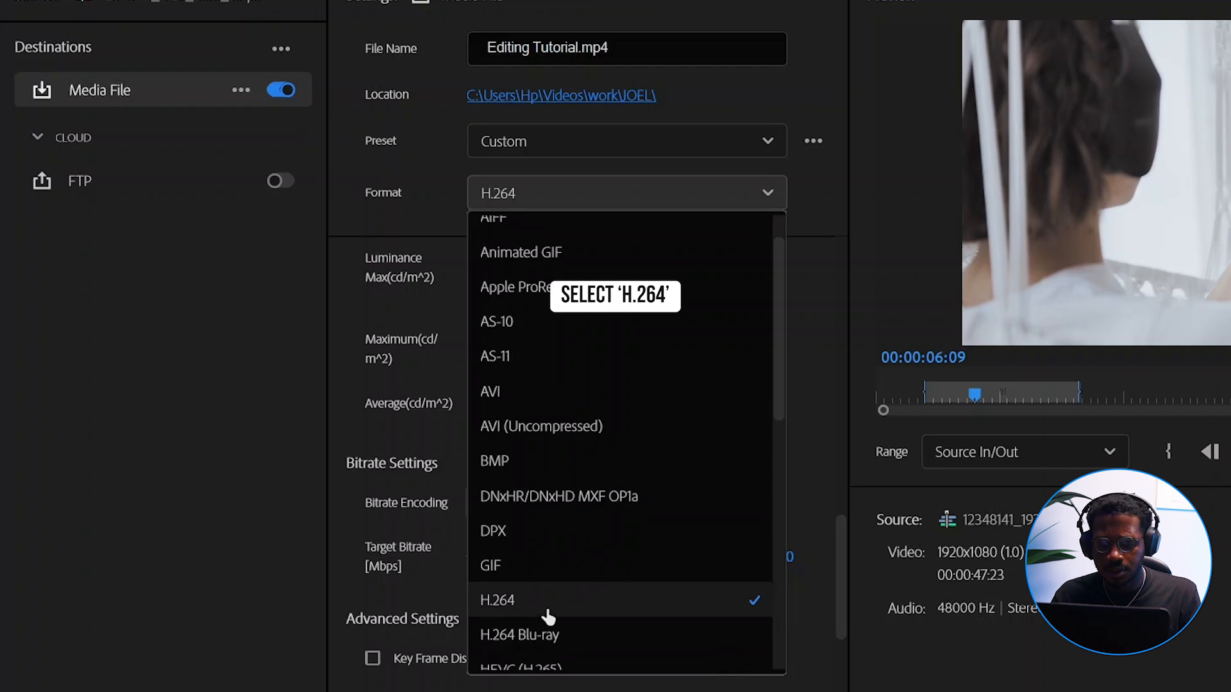
scroll(547, 618, "down", 1)
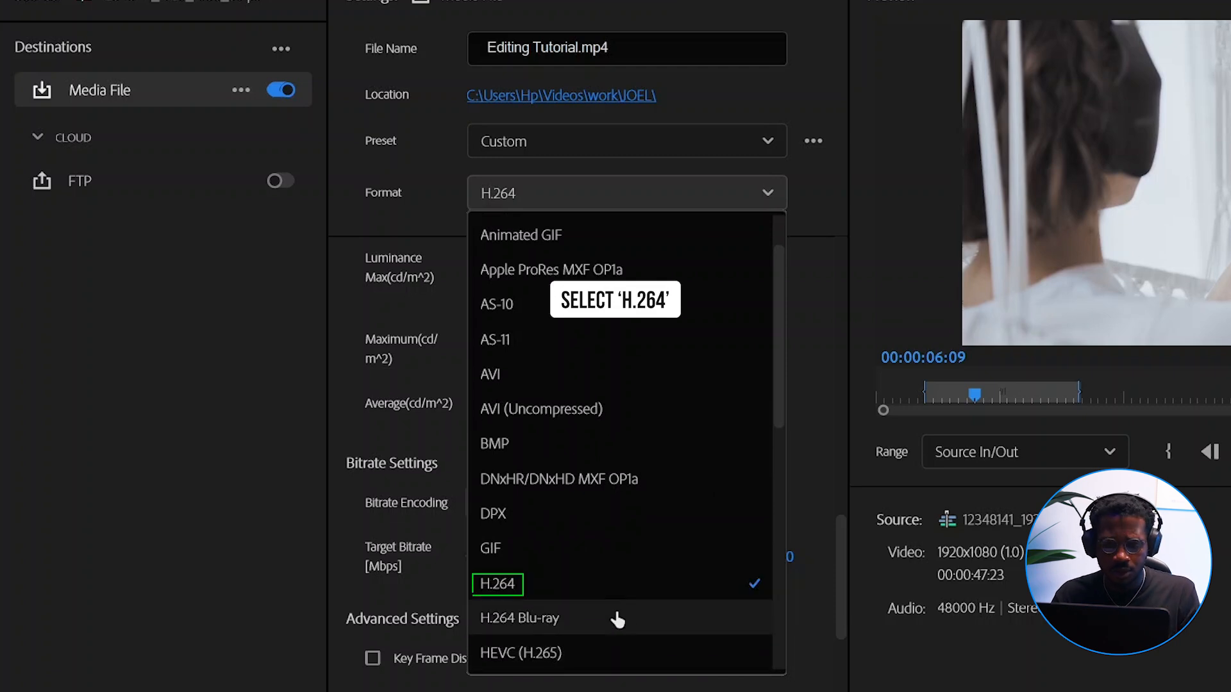
scroll(644, 576, "down", 3)
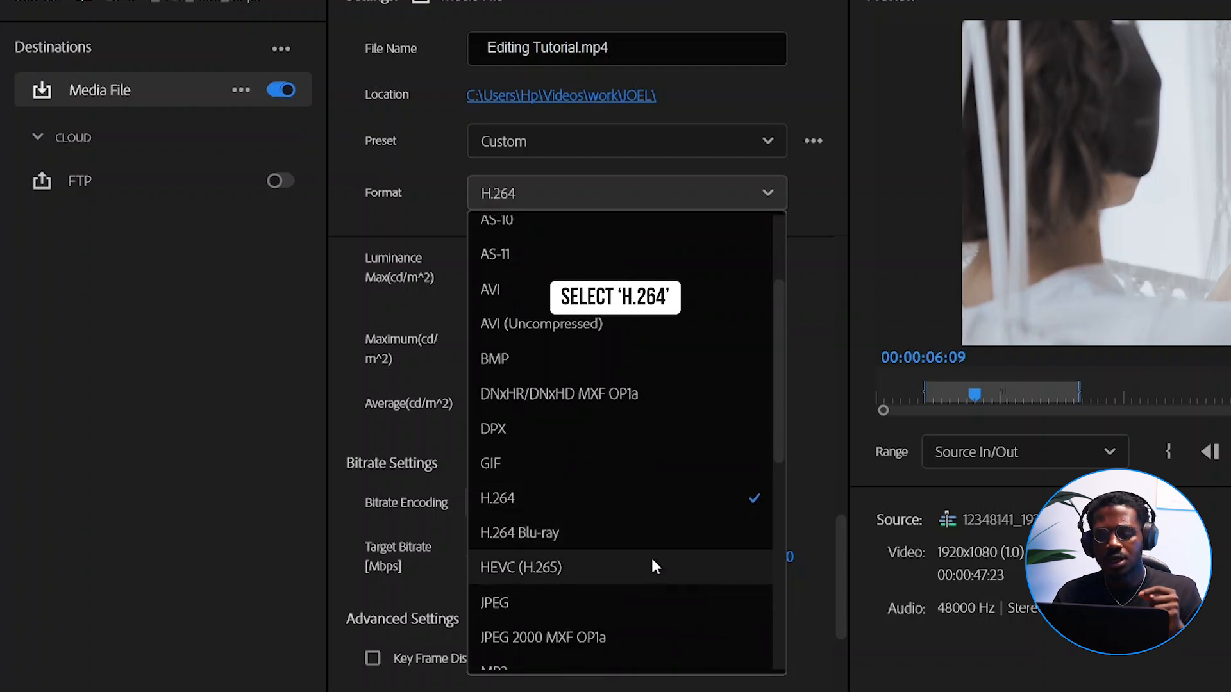
scroll(648, 572, "down", 2)
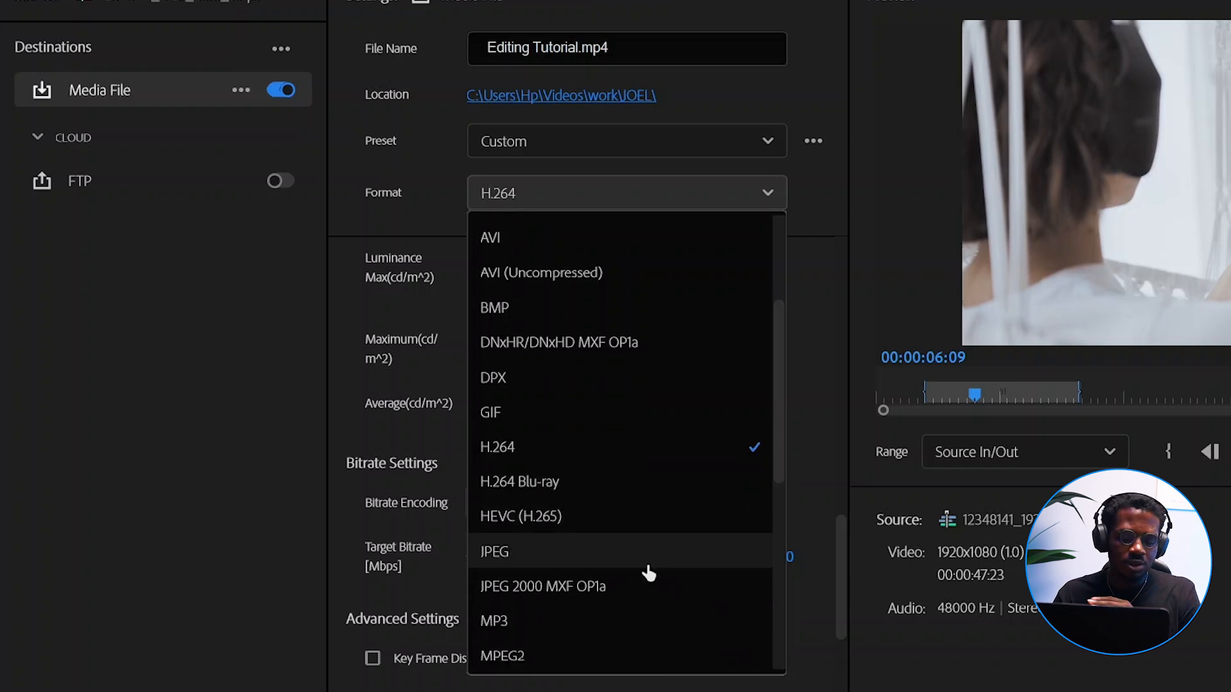
scroll(647, 571, "down", 1)
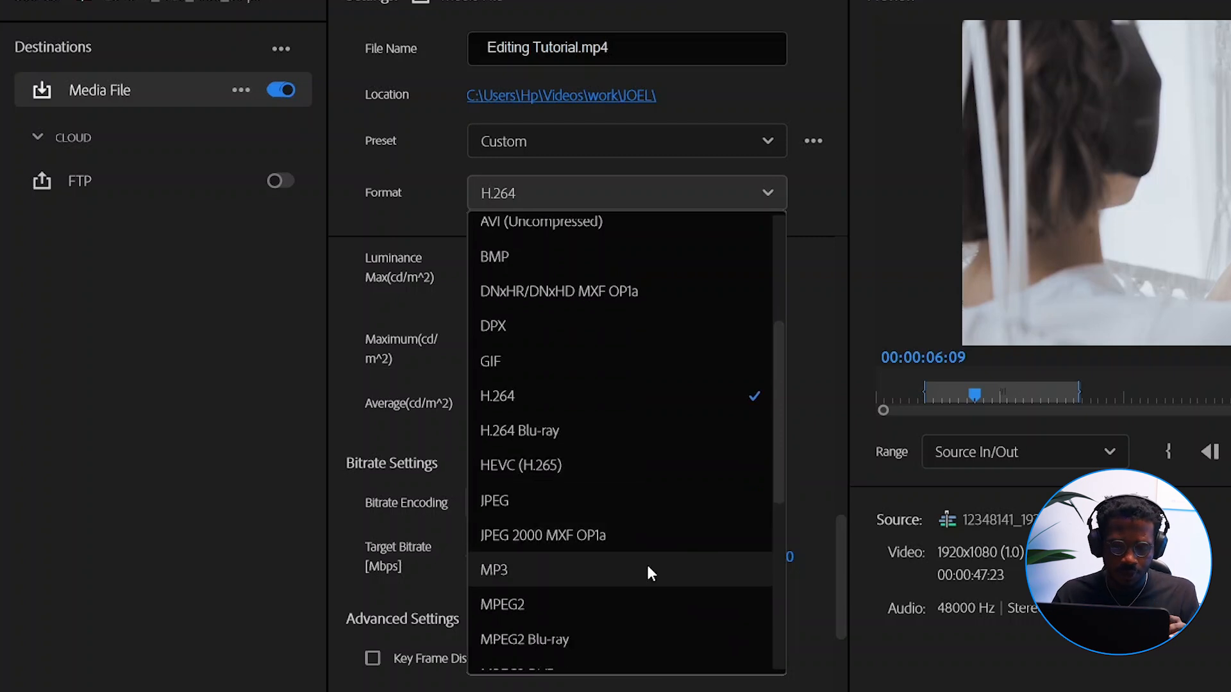
left_click(546, 571)
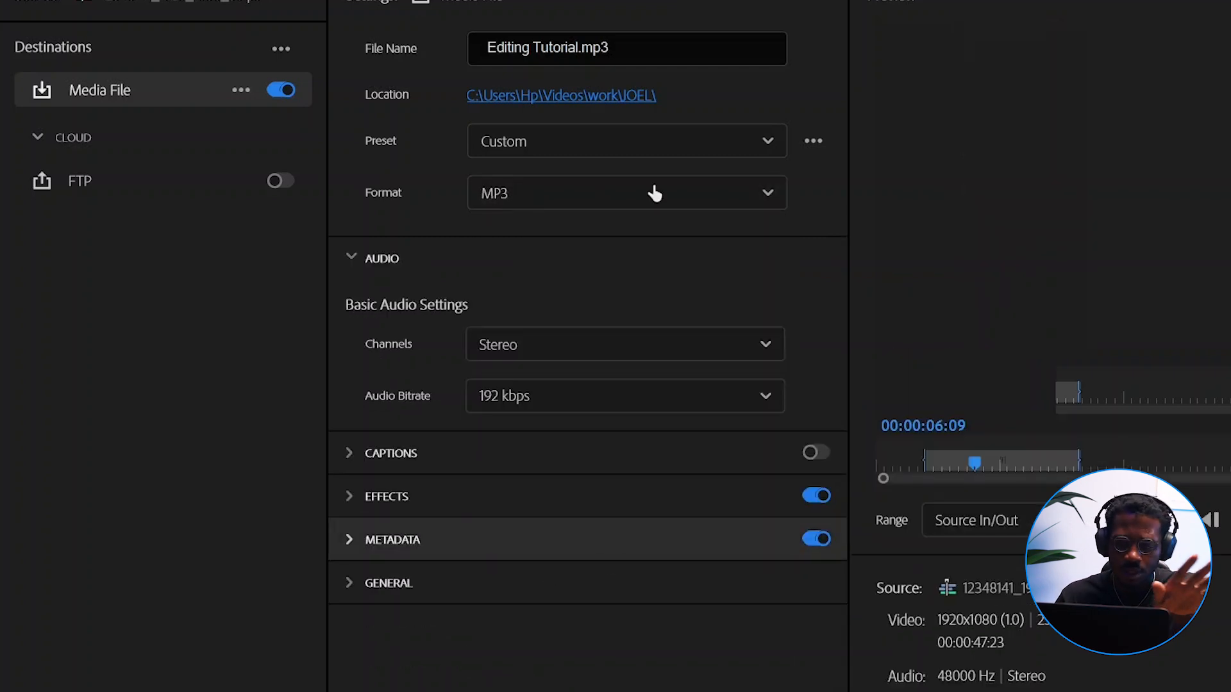
Set the export format back to H.264 and re-enable Render at Maximum Depth and Use Maximum Render Quality
left_click(654, 193)
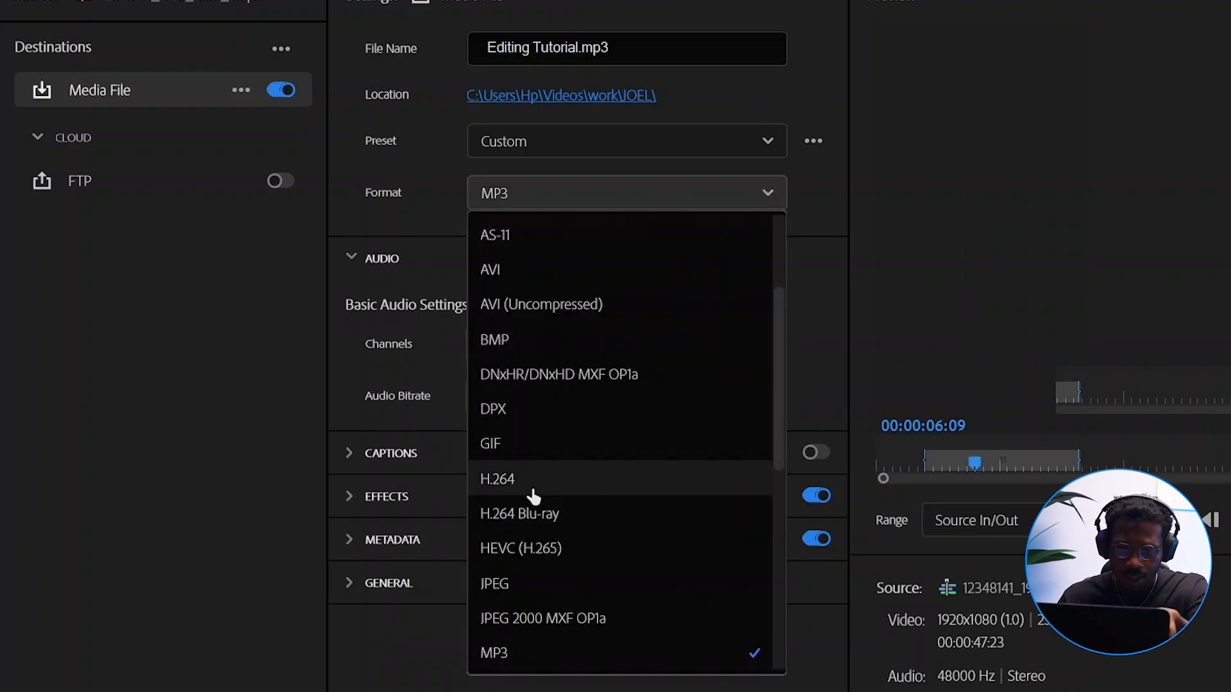
key("Escape")
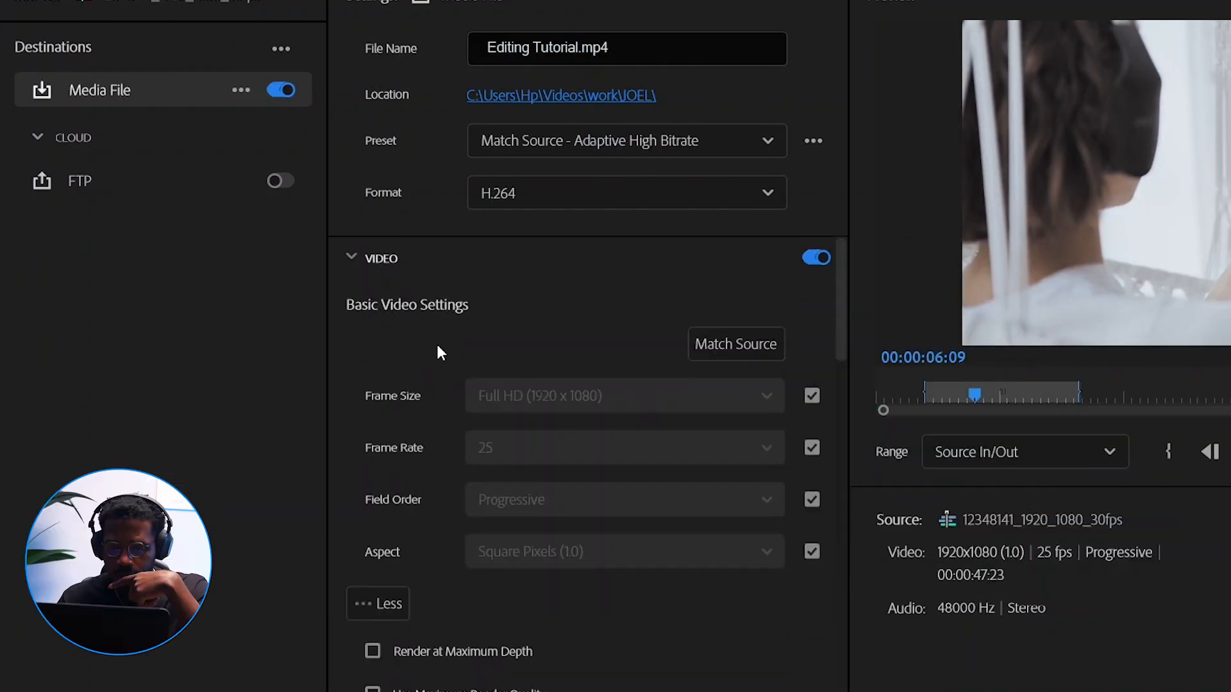
scroll(441, 356, "down", 1)
left_click_drag(440, 327, 441, 338)
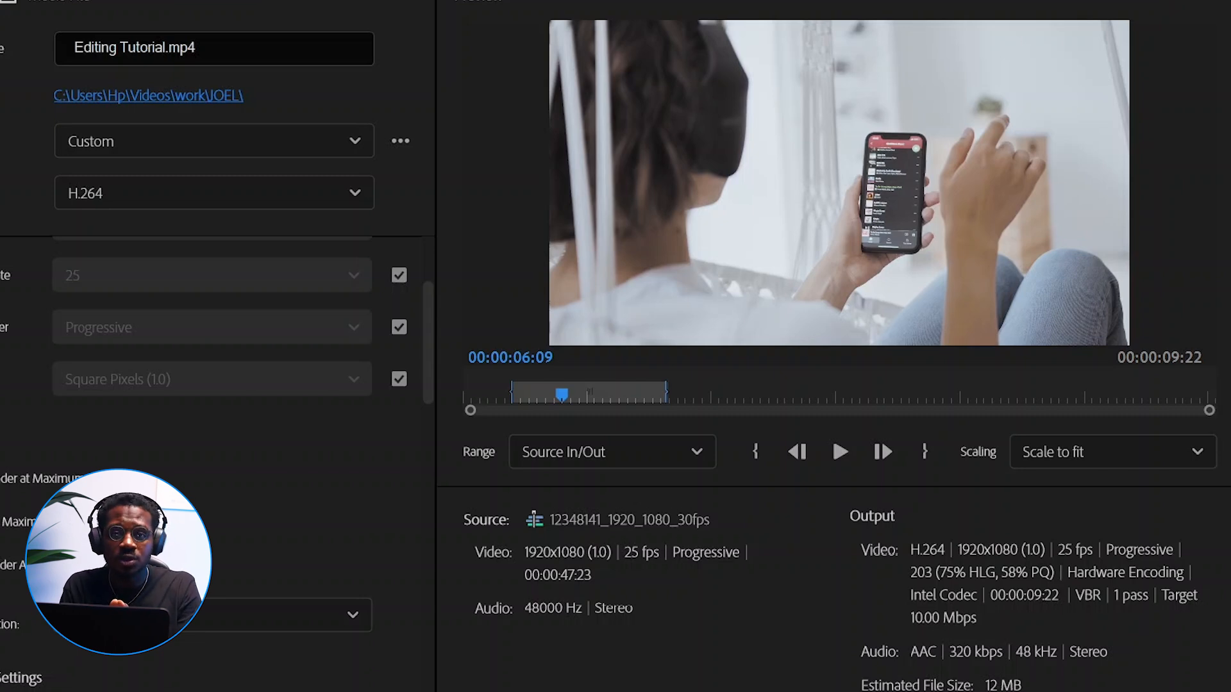
Switch the export range to Entire Source and back to Source In/Out
left_click(606, 451)
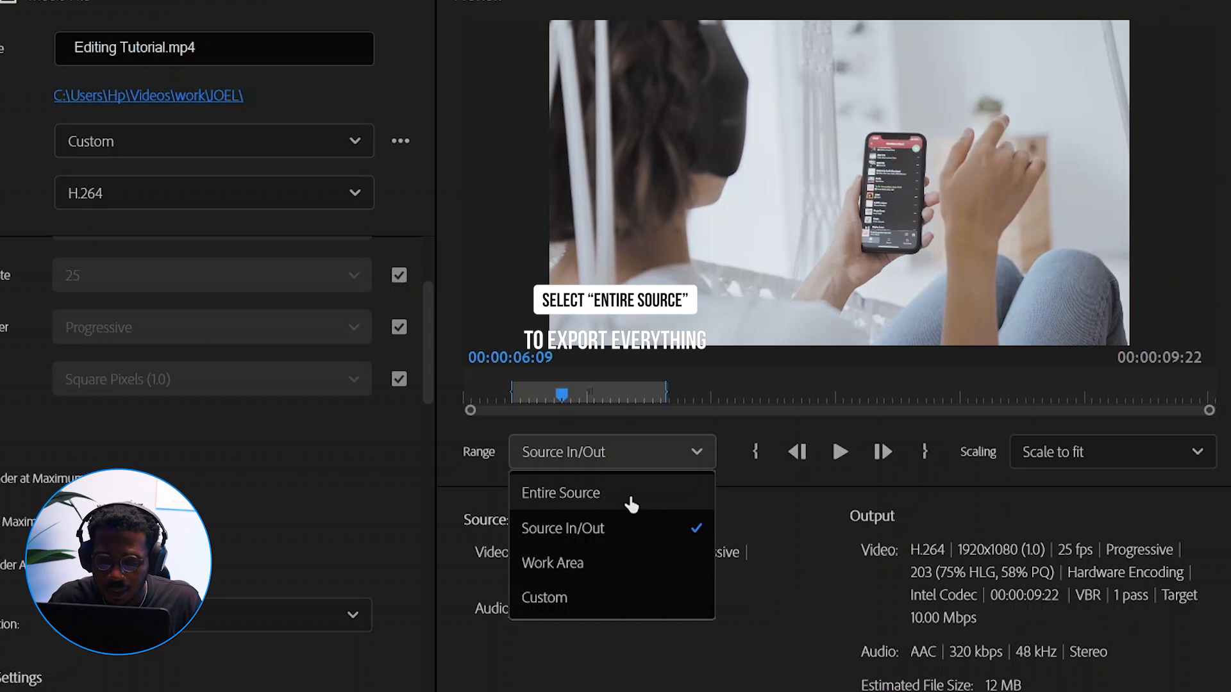
left_click(631, 504)
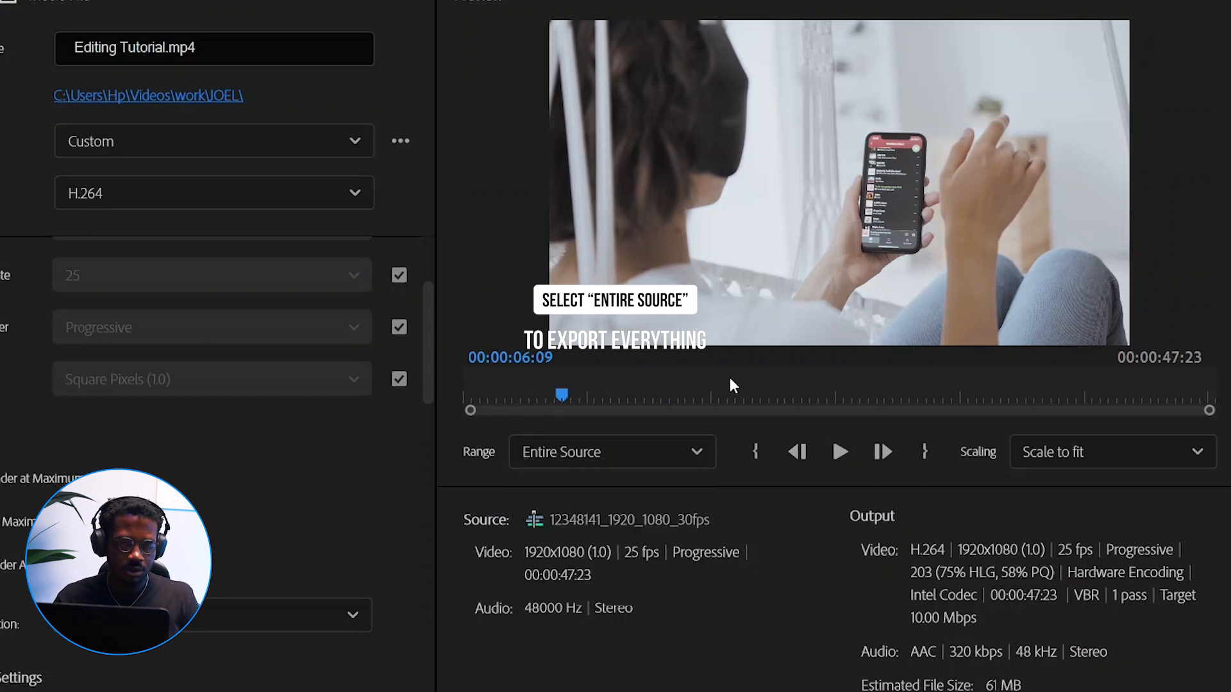
left_click(680, 459)
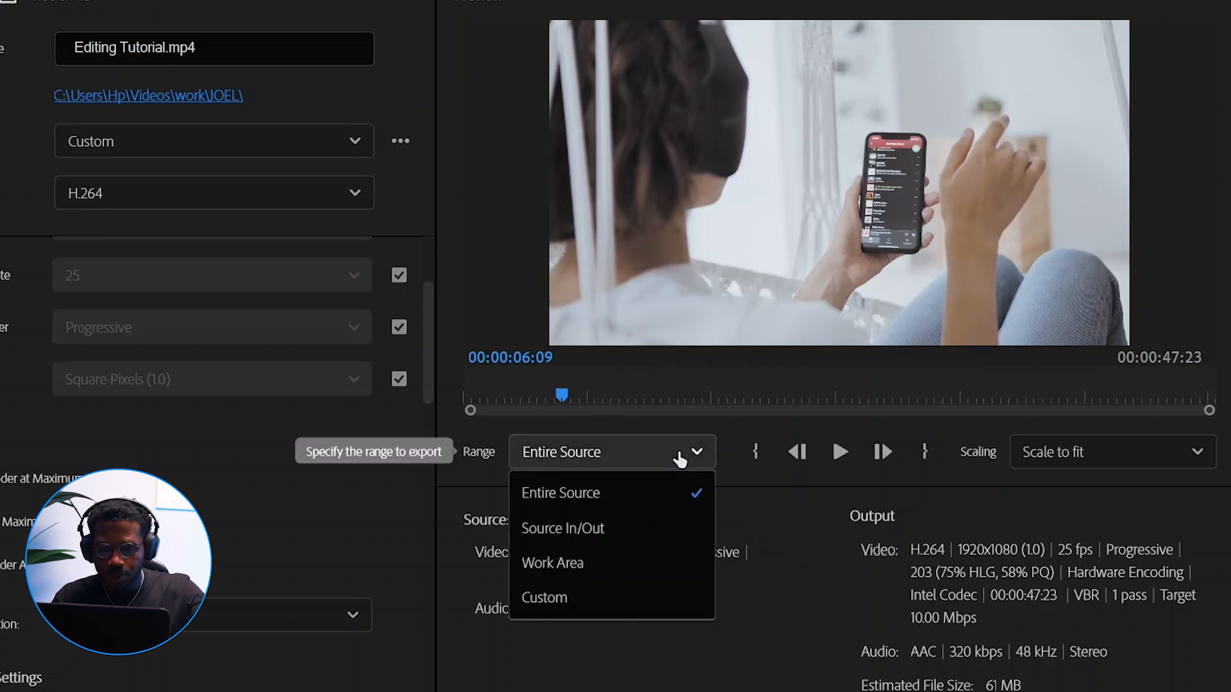
left_click(632, 539)
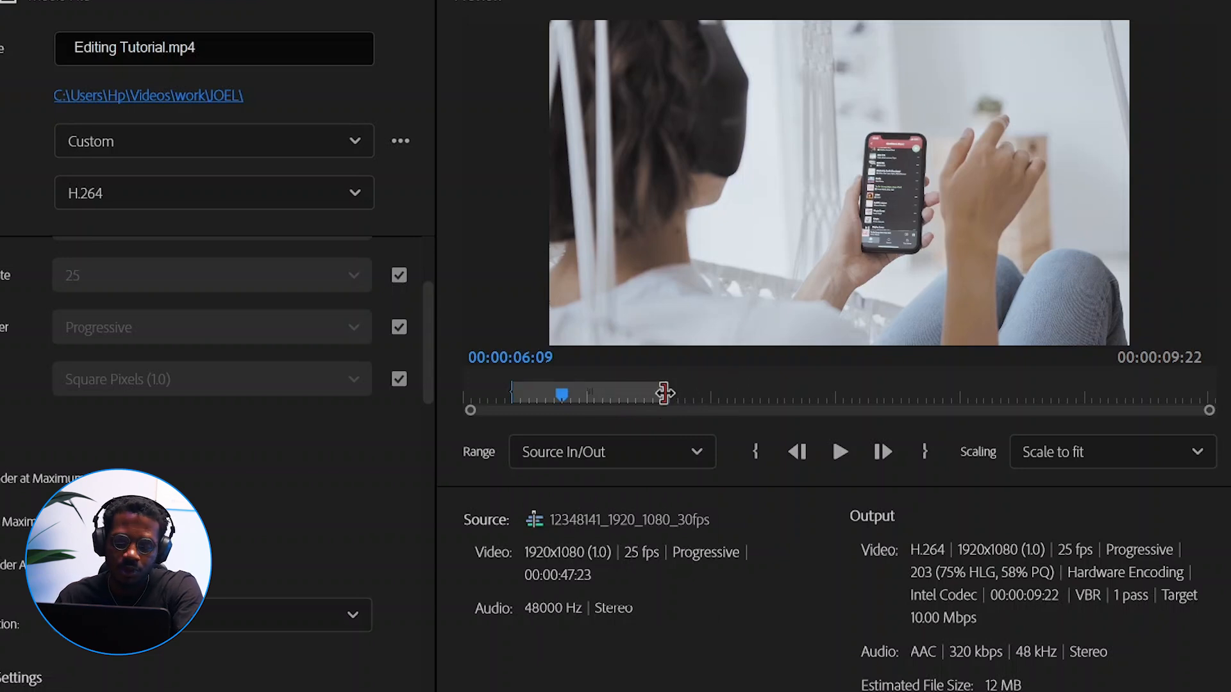
Set the export range to Entire Source and start the export
left_click(634, 460)
left_click(624, 496)
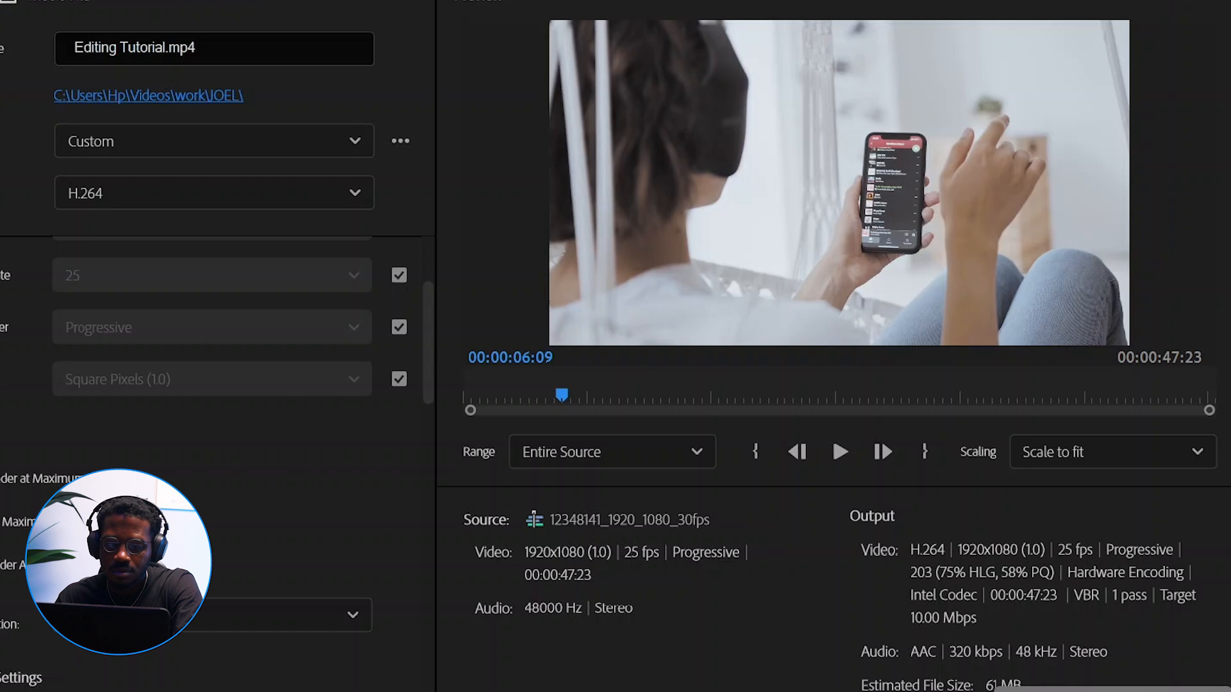
left_click(1186, 651)
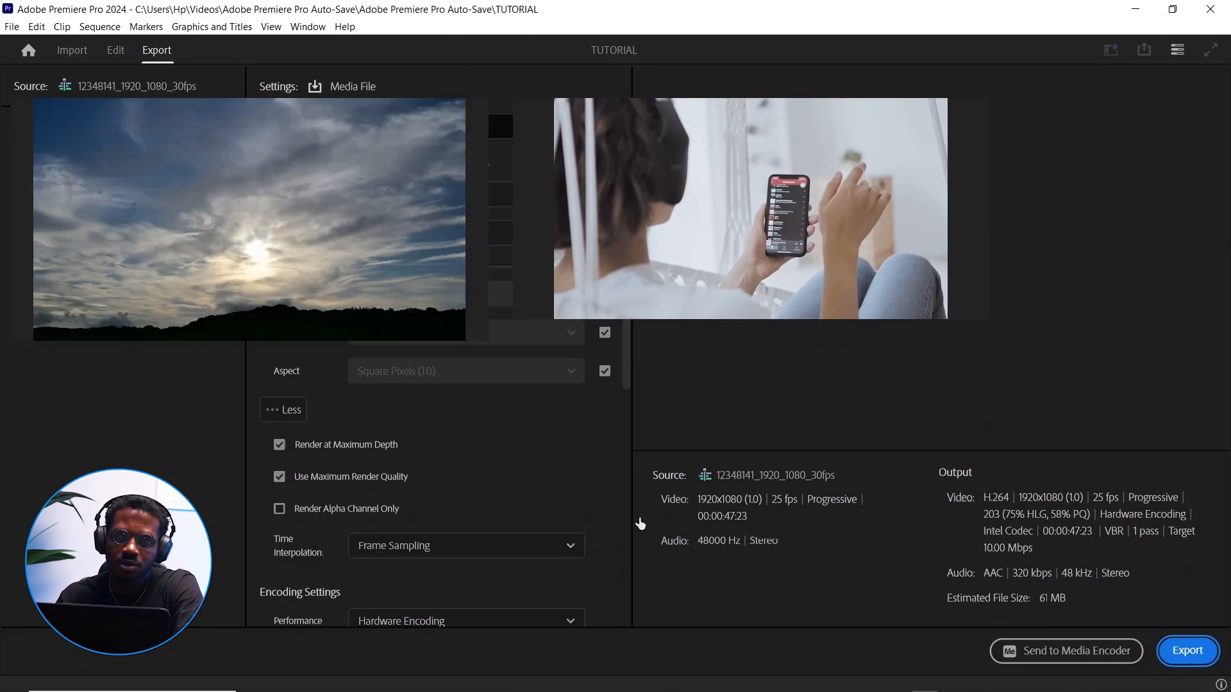